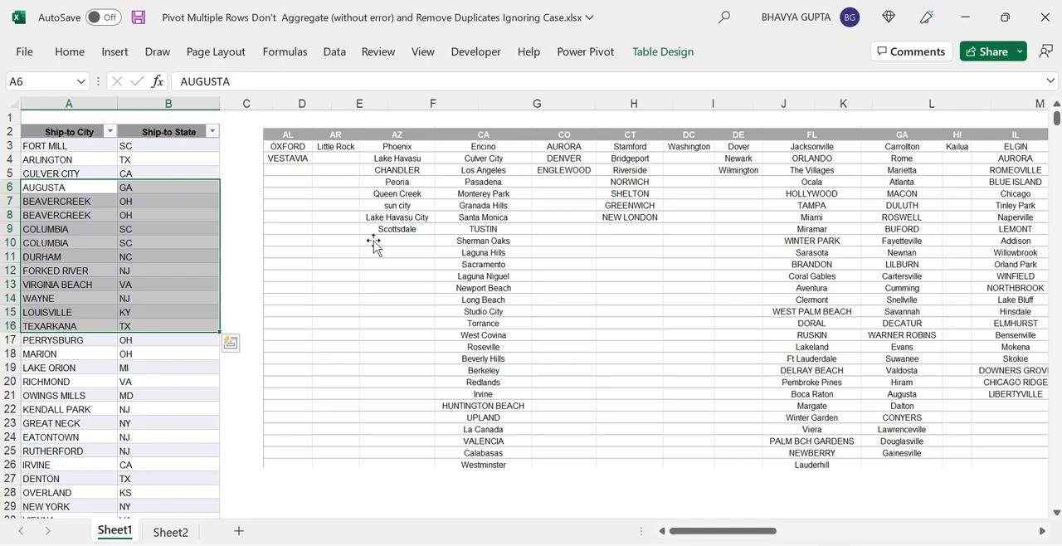
Step: Filter the Ship-to State column to show only AL
left_click(190, 253)
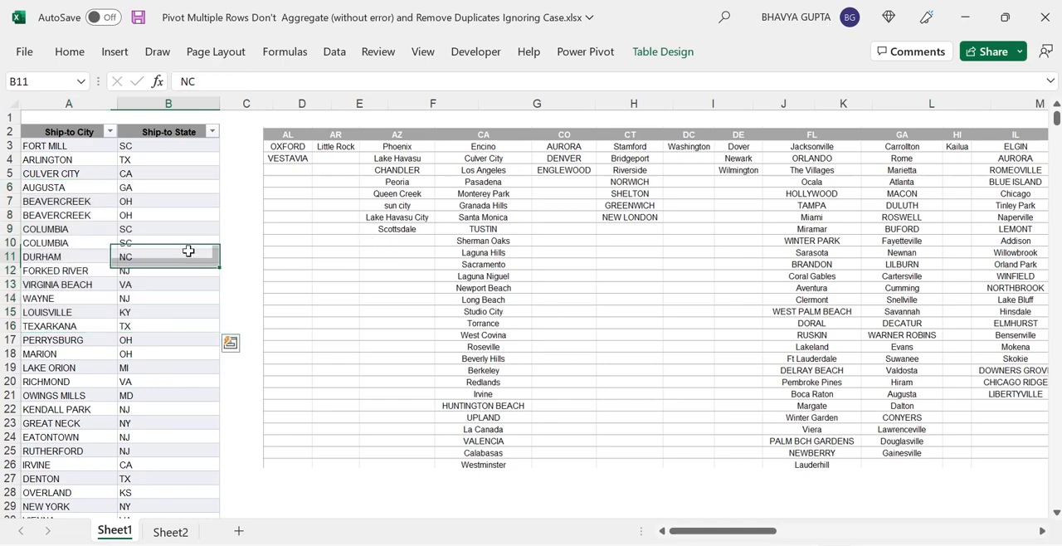
left_click(114, 203)
left_click(193, 213)
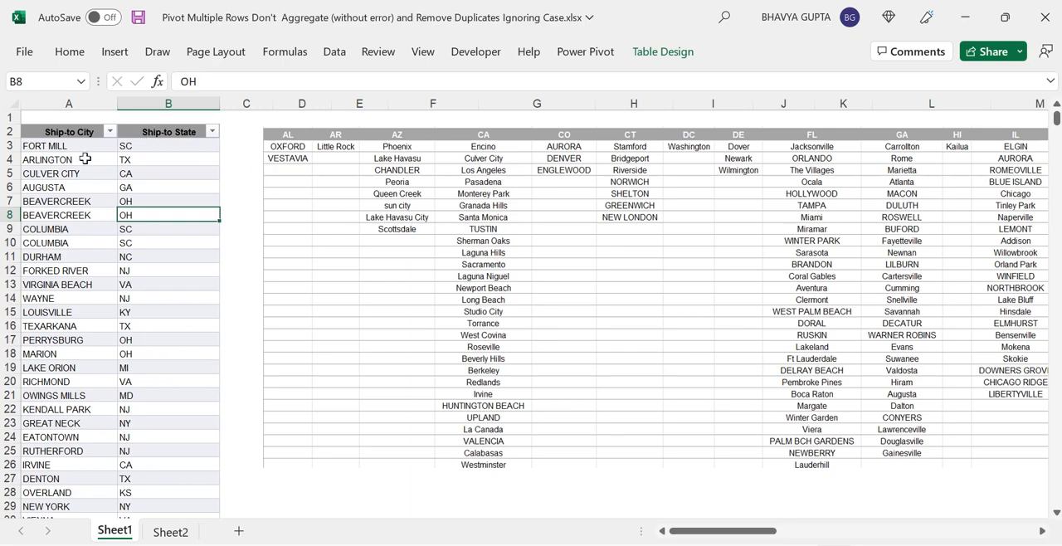
left_click(83, 158)
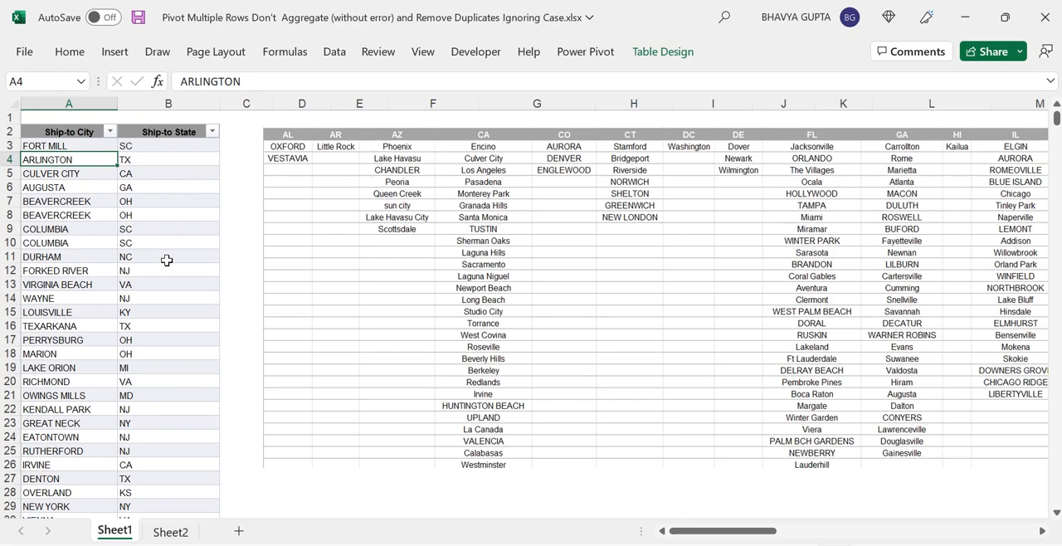
left_click(213, 136)
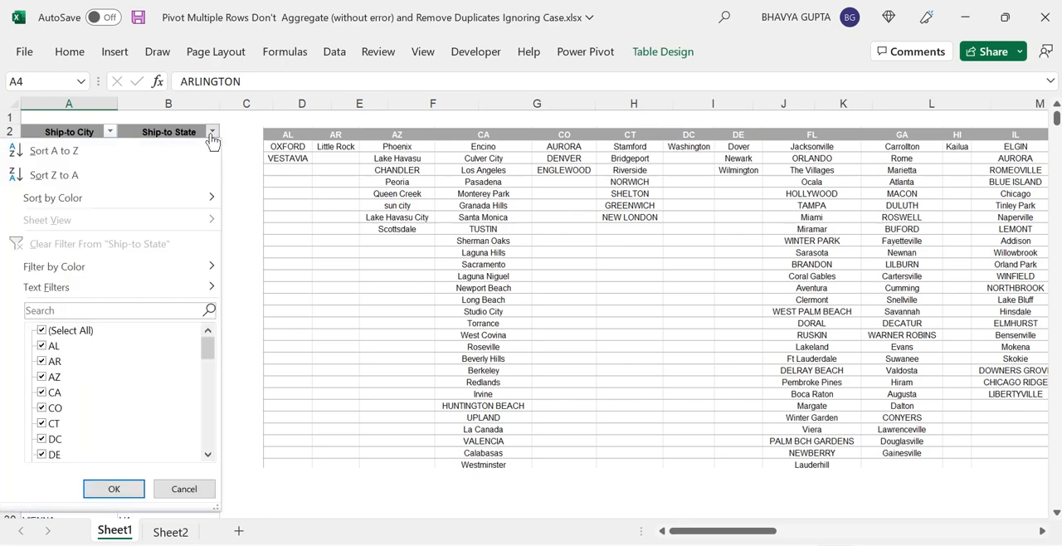
left_click(43, 333)
left_click(44, 349)
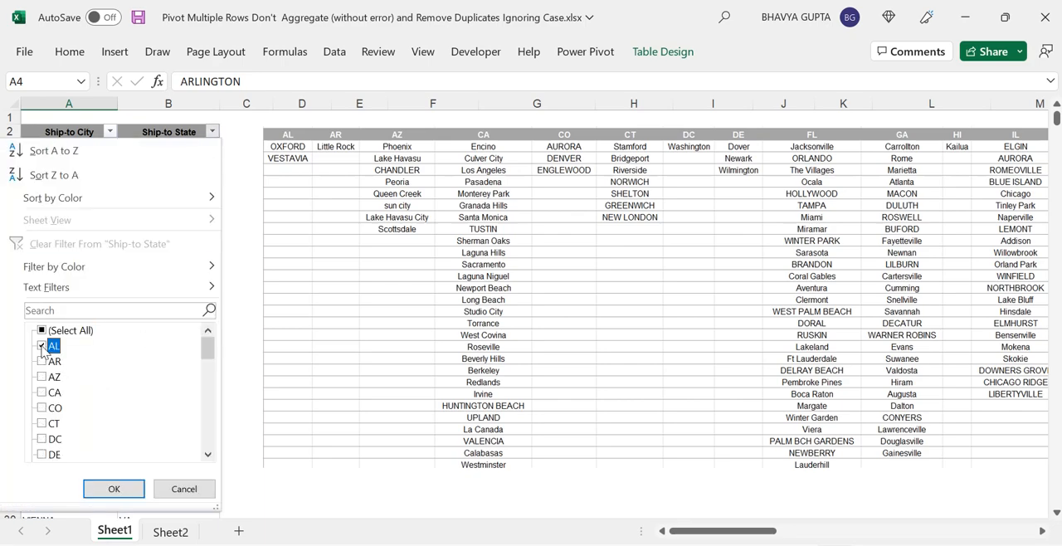
left_click(123, 493)
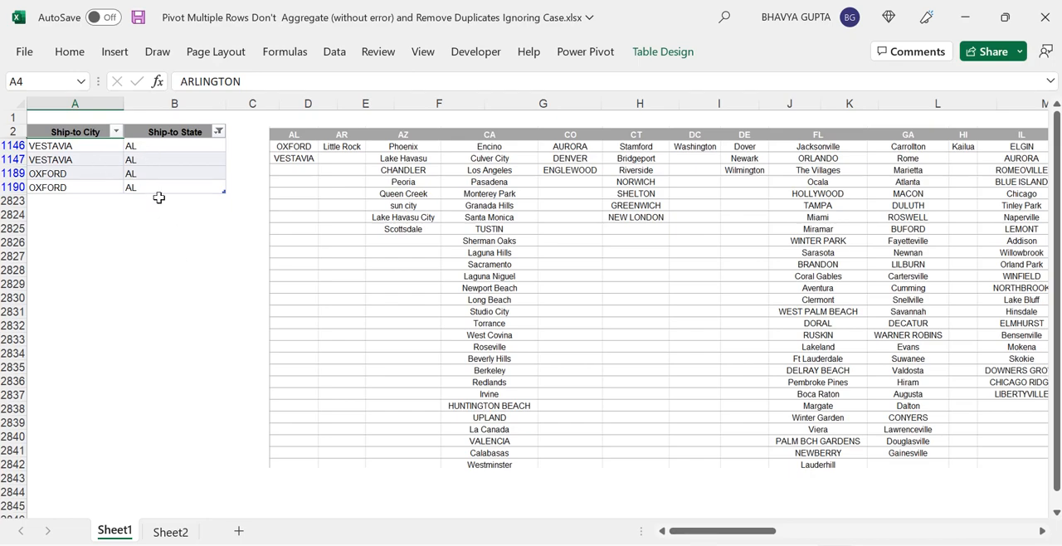
Step: Inspect the AL city entries, then change the Ship-to State filter to show only CA
left_click(75, 151)
left_click_drag(75, 151, 76, 181)
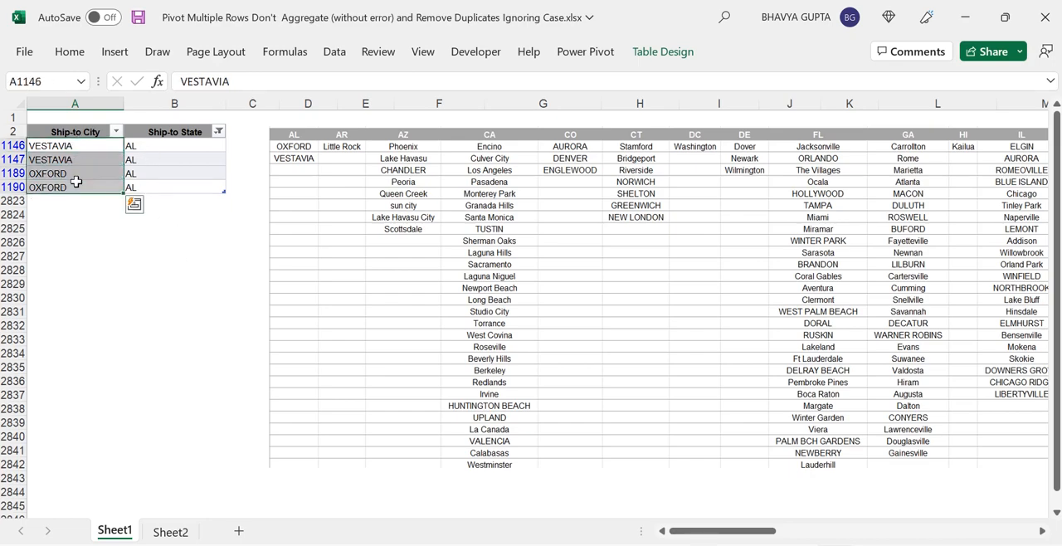
left_click(75, 182)
left_click(73, 141)
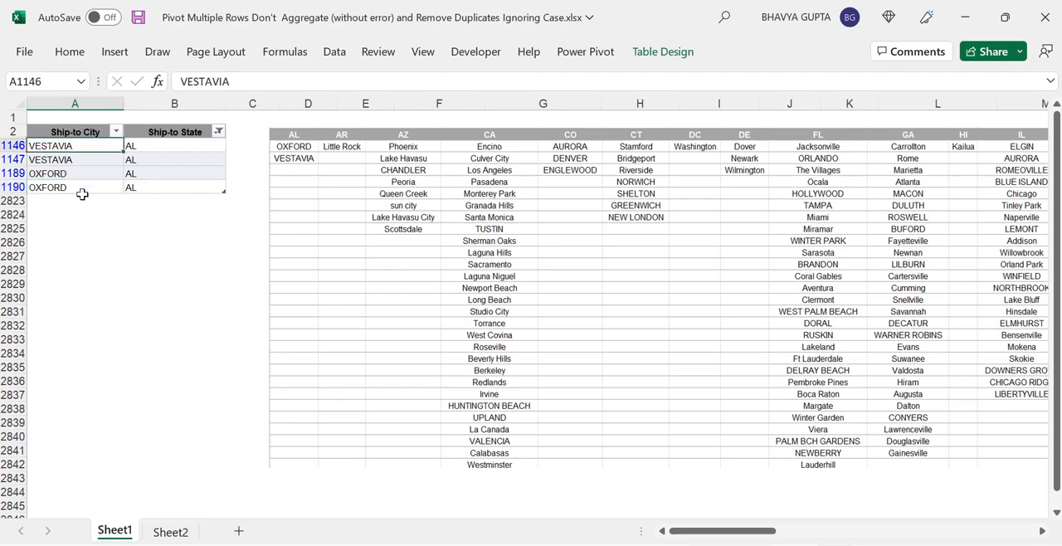
left_click(75, 158)
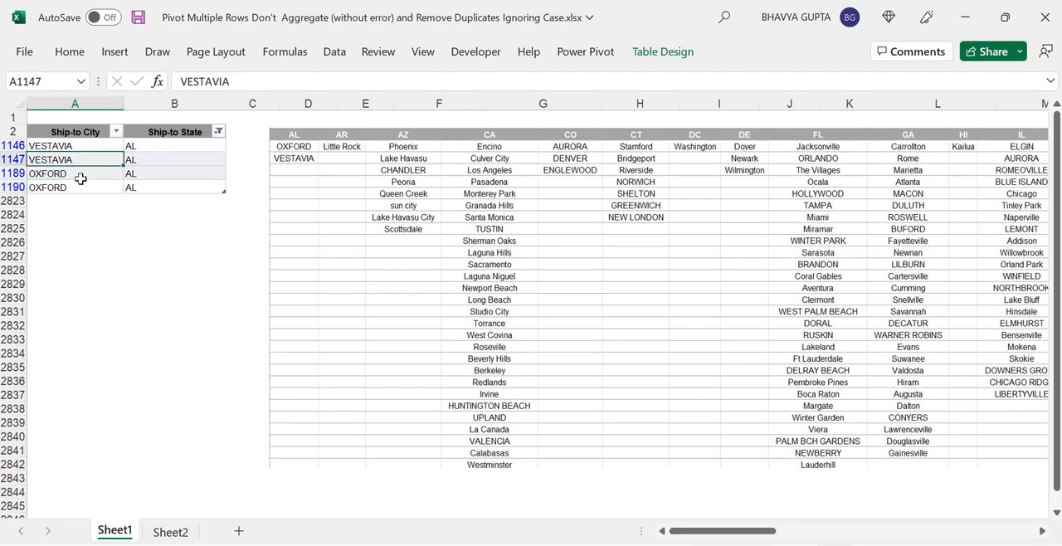
left_click(78, 175)
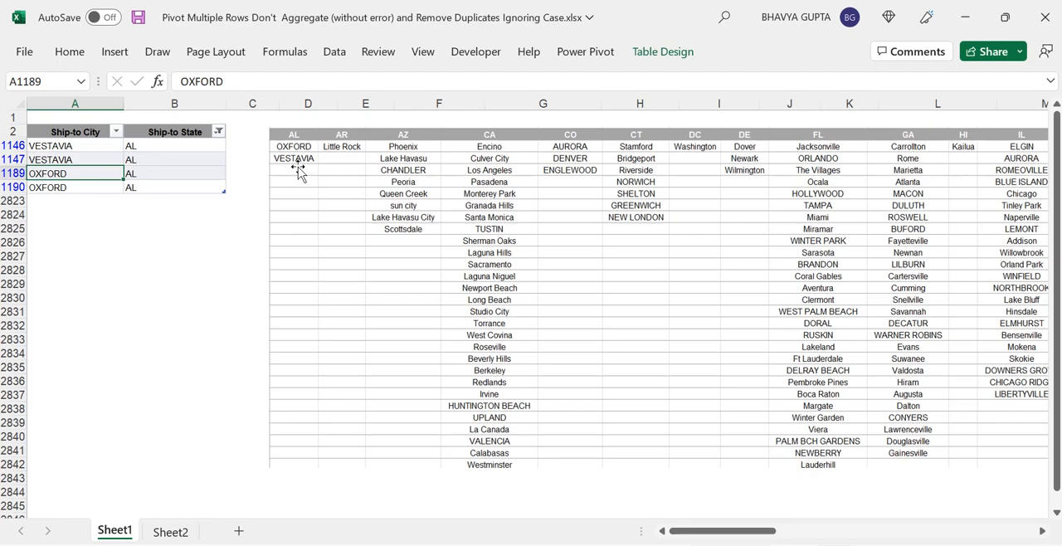
left_click(218, 132)
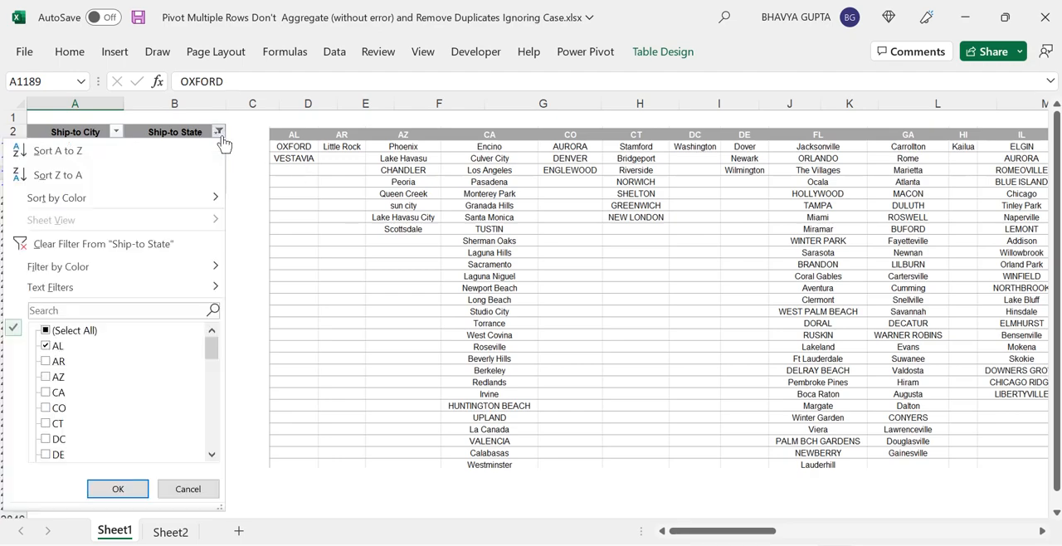
left_click(48, 331)
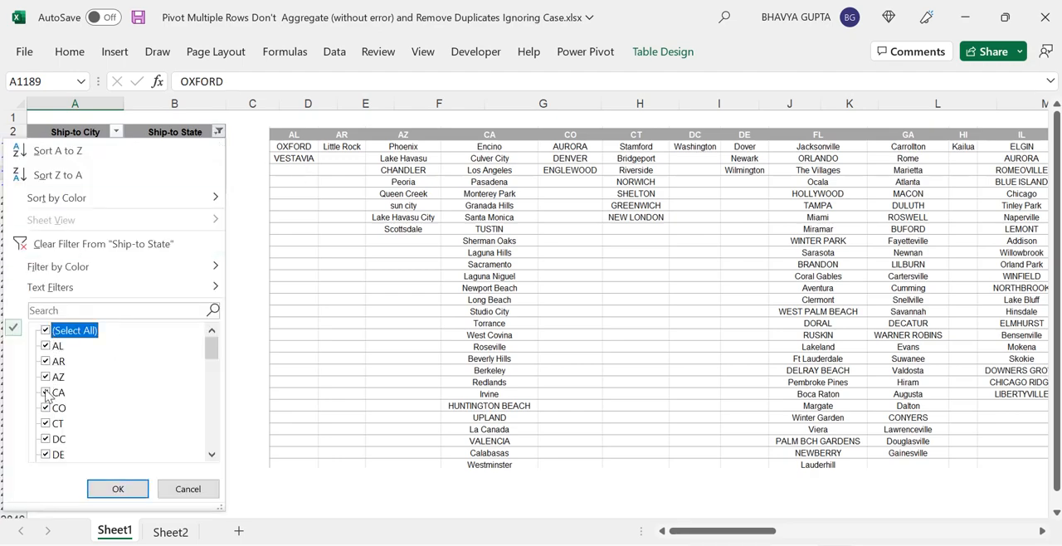
left_click(45, 331)
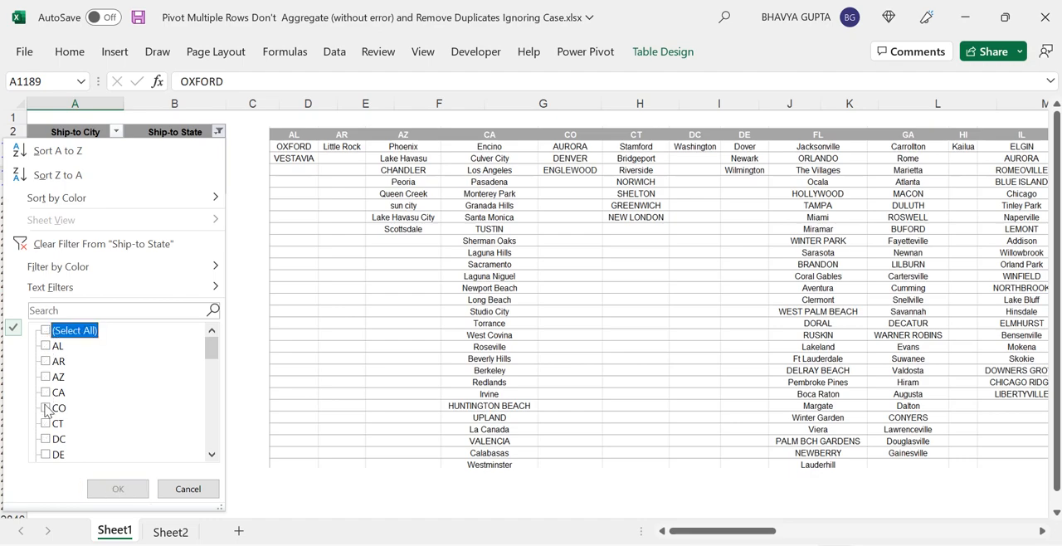
left_click(45, 394)
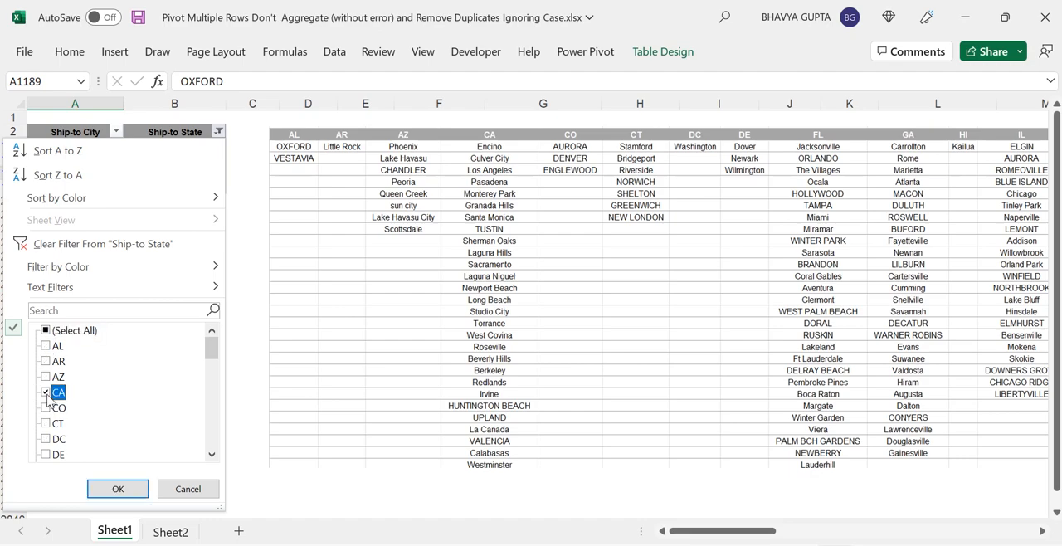
left_click(118, 489)
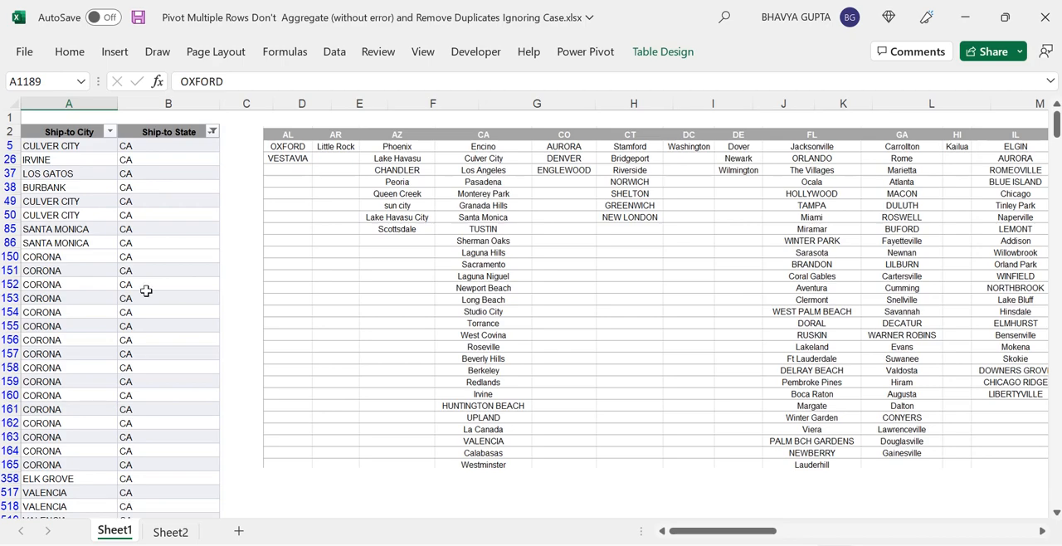
Step: Scroll through the filtered CA city entries, examining repeated city names in different letter cases
key("ctrl+Home")
key("Down")
key("Down")
key("Down")
key("Down")
key("Down")
key("Down")
key("Down")
key("Down")
key("Down")
key("Down")
key("Down")
key("Down")
key("Down")
key("Down")
key("Down")
key("Down")
key("Down")
key("Down")
key("Down")
key("Down")
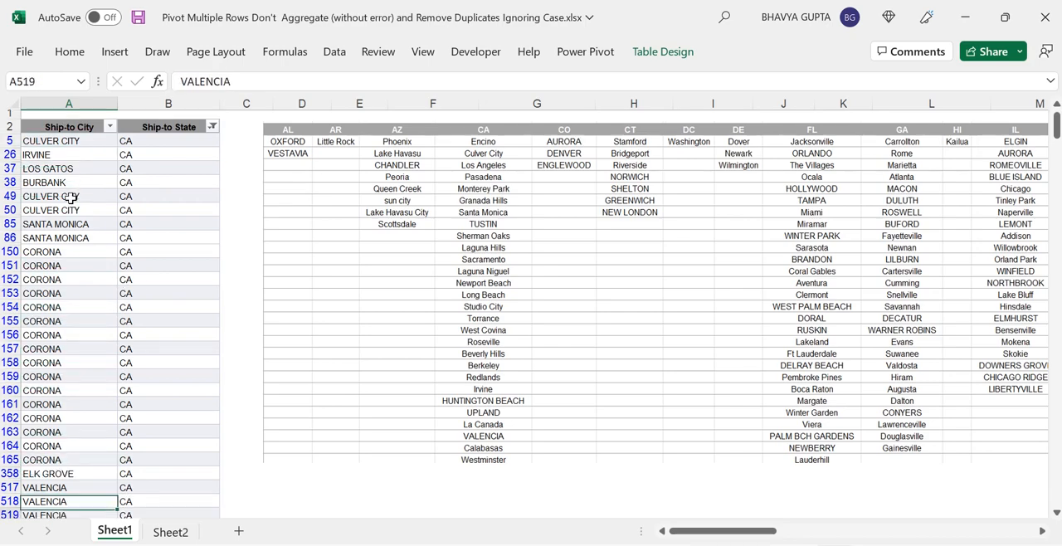
key("Down")
key("Down")
key("Down")
key("Down")
key("Down")
key("Down")
key("Down")
key("Down")
key("Down")
key("Down")
key("Down")
key("Down")
key("Down")
key("Down")
key("Down")
key("Down")
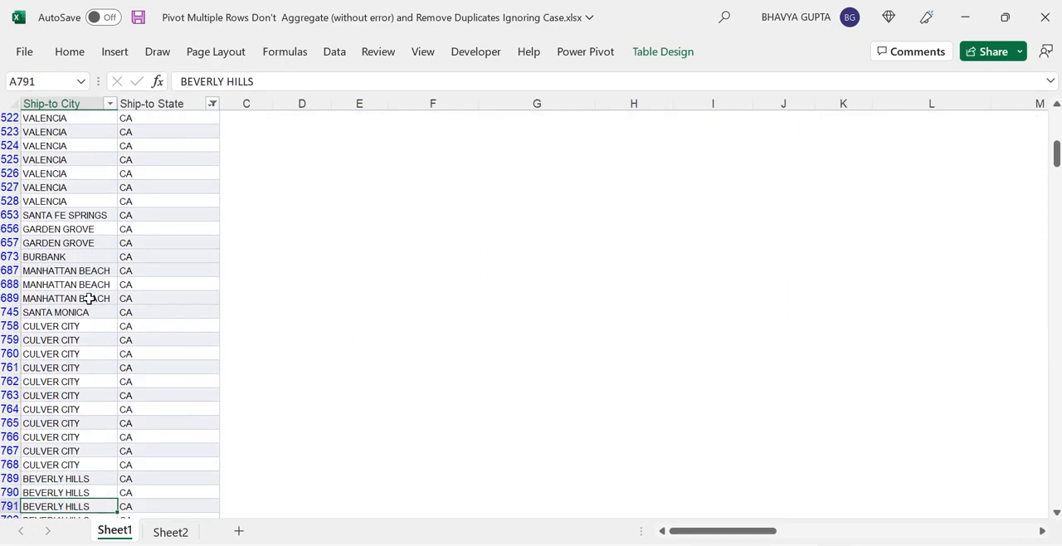
left_click(89, 298)
left_click_drag(68, 270, 73, 295)
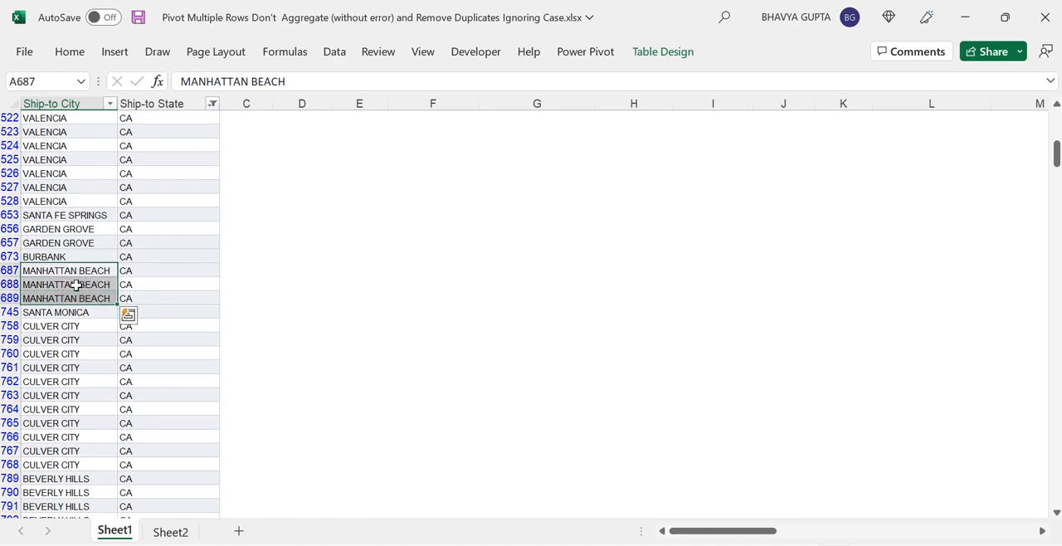
key("Down")
key("Down")
key("Down")
key("Down")
key("Down")
key("Down")
key("Down")
key("Down")
key("Down")
key("Down")
key("Down")
key("Down")
key("Down")
key("Down")
key("Down")
key("Down")
key("Down")
key("Down")
key("Down")
key("Down")
key("Down")
key("Down")
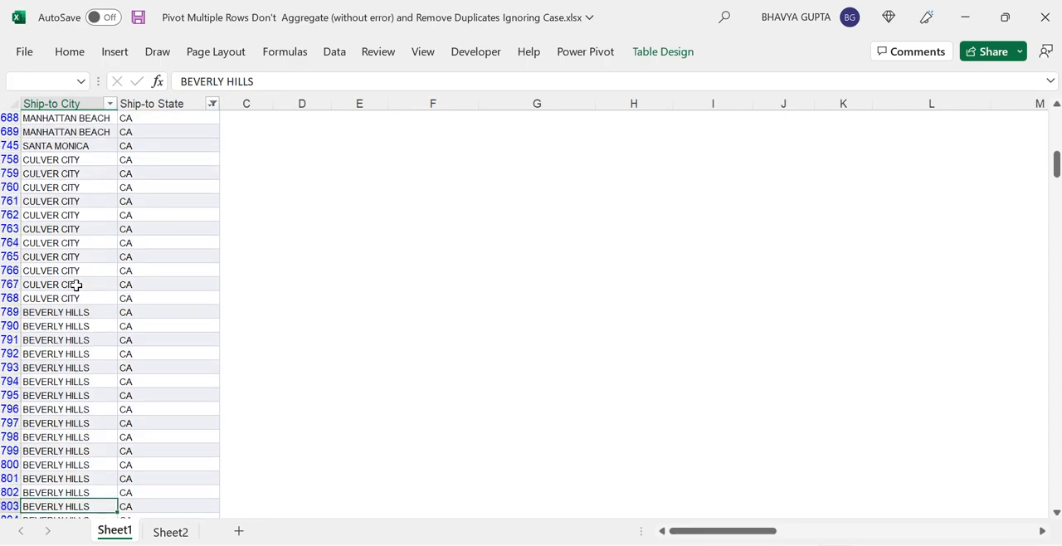
key("Down")
key("Down")
key("Down")
key("Down")
key("Down")
key("Down")
key("Down")
key("Down")
key("Down")
key("Down")
key("Down")
key("Down")
key("Down")
key("Down")
key("Down")
key("Down")
key("Down")
key("Down")
key("Down")
key("Down")
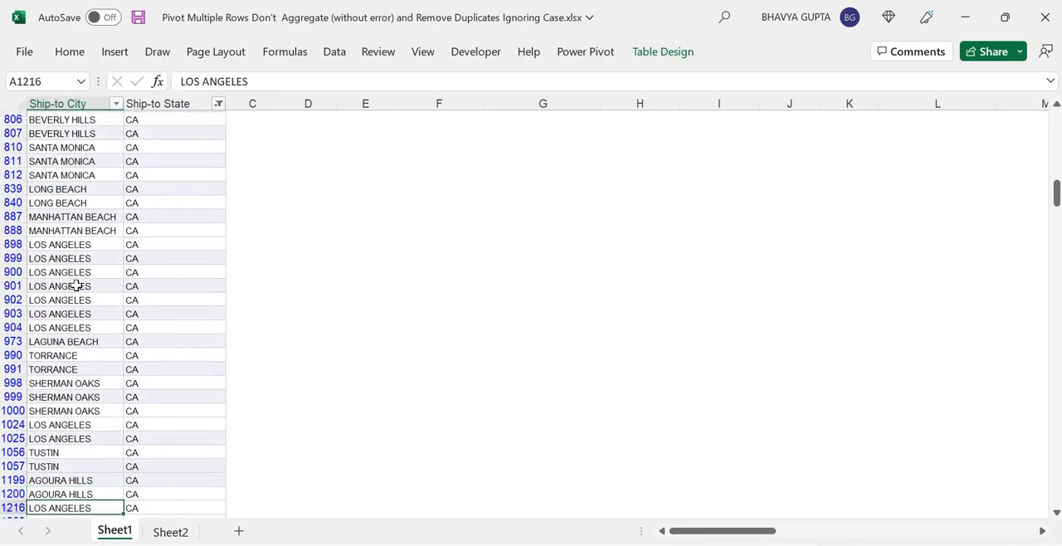
left_click_drag(105, 214, 105, 225)
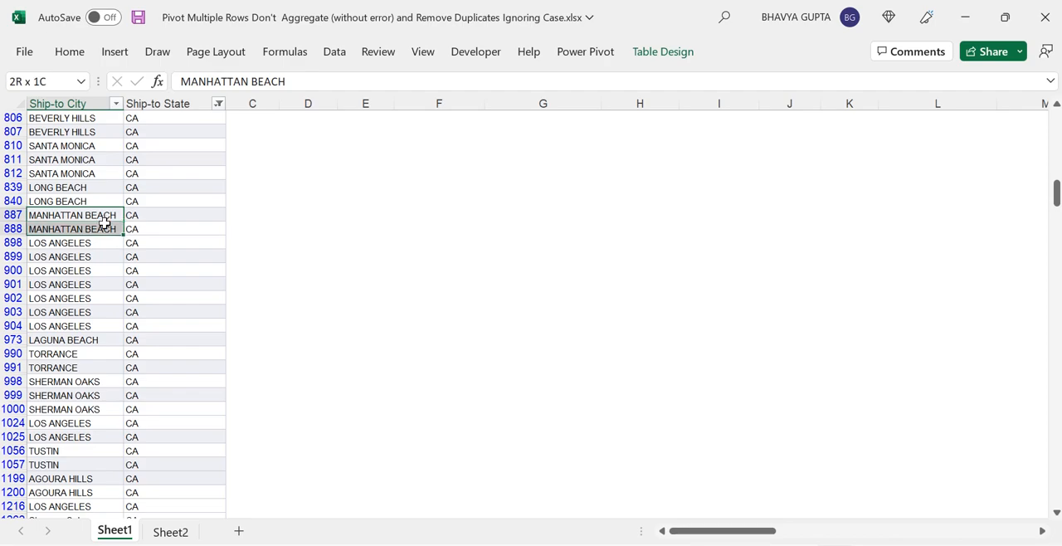
left_click(104, 224)
key("Down")
key("Down")
key("Down")
key("Down")
key("Down")
key("Down")
key("Down")
key("Down")
key("Down")
key("Down")
key("Down")
key("Down")
key("Down")
key("Down")
key("Down")
key("Down")
key("Down")
key("Down")
key("Down")
key("Down")
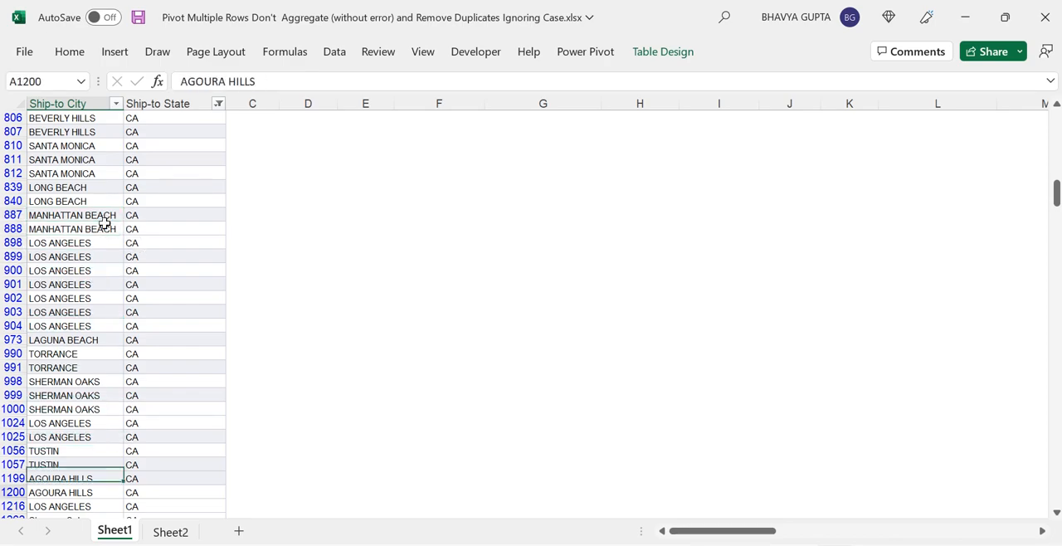
key("Down")
key("Down")
key("Down")
key("Down")
key("Down")
key("Down")
key("Down")
key("Down")
key("Down")
key("Down")
key("Down")
key("Down")
key("Down")
key("Down")
key("Down")
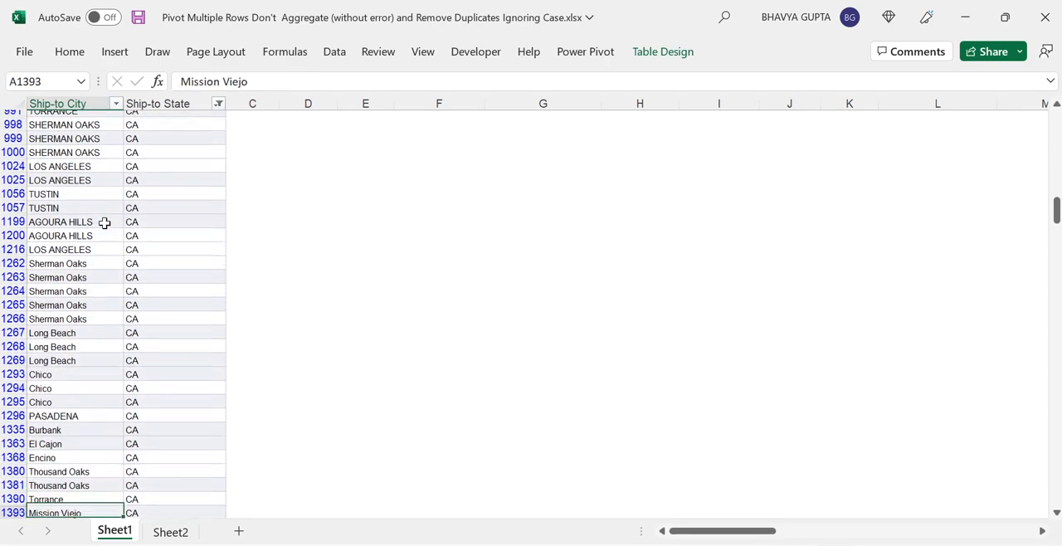
key("Down")
key("Down")
key("Down")
key("Down")
key("Down")
key("Down")
key("Down")
key("Down")
key("Down")
key("Down")
key("Down")
key("Down")
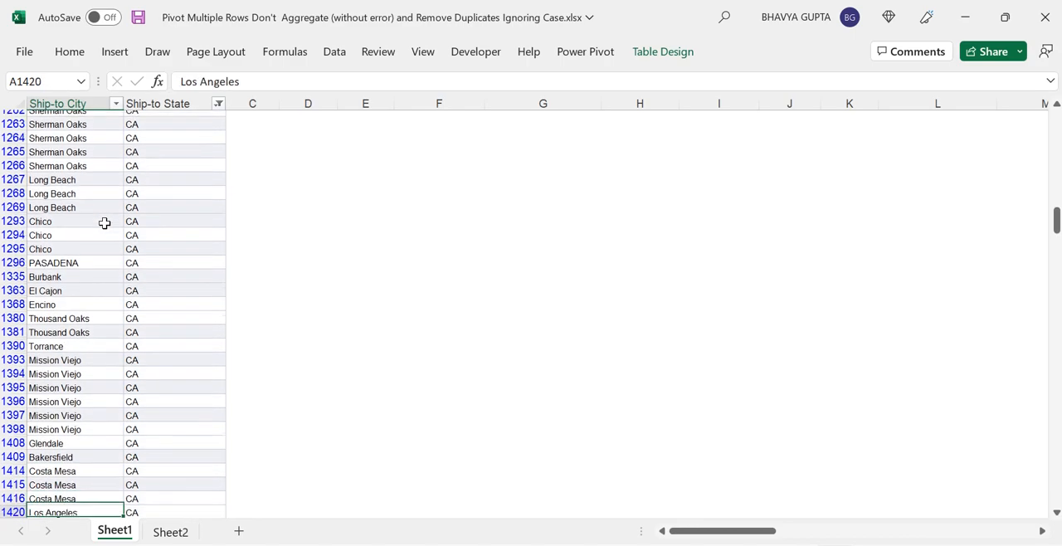
key("Down")
key("Down")
key("Down")
key("Down")
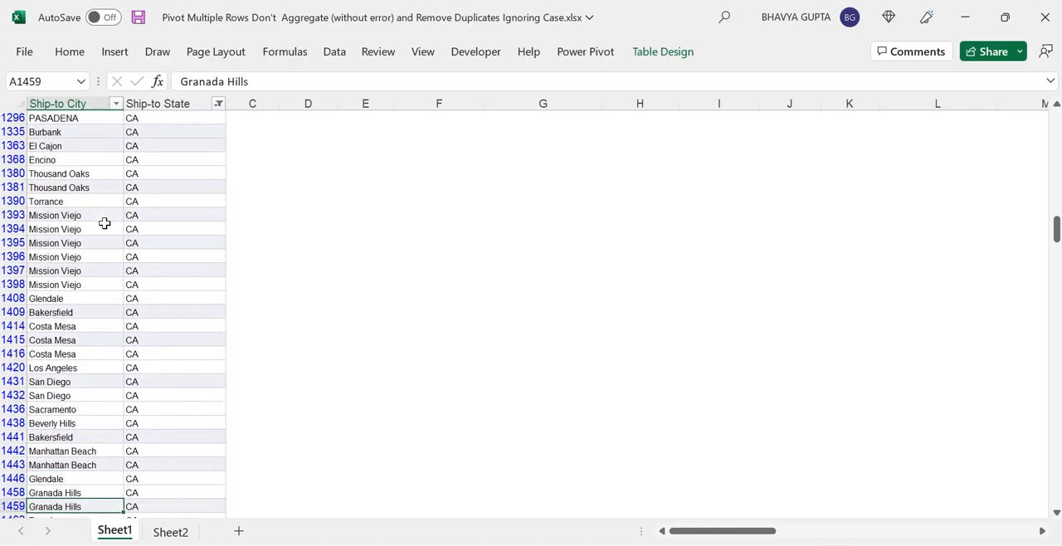
left_click_drag(66, 423, 66, 438)
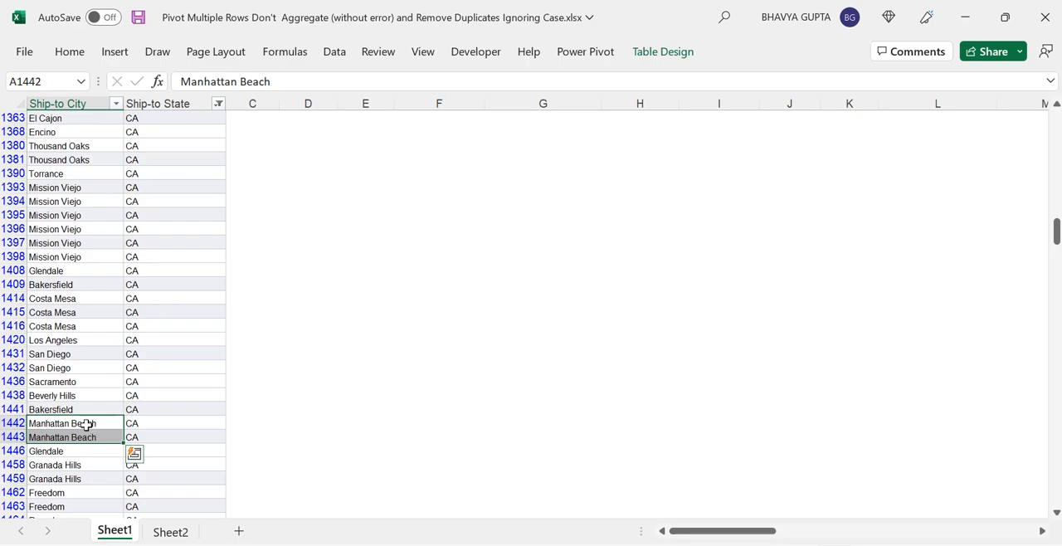
left_click(88, 423)
key("Up")
key("Up")
key("Up")
key("Up")
key("Up")
key("Up")
key("Up")
key("Up")
key("Up")
key("Up")
key("Up")
key("Up")
key("Up")
key("Up")
key("Up")
key("Up")
key("Up")
key("Up")
key("Up")
key("Up")
key("Up")
key("Up")
key("Up")
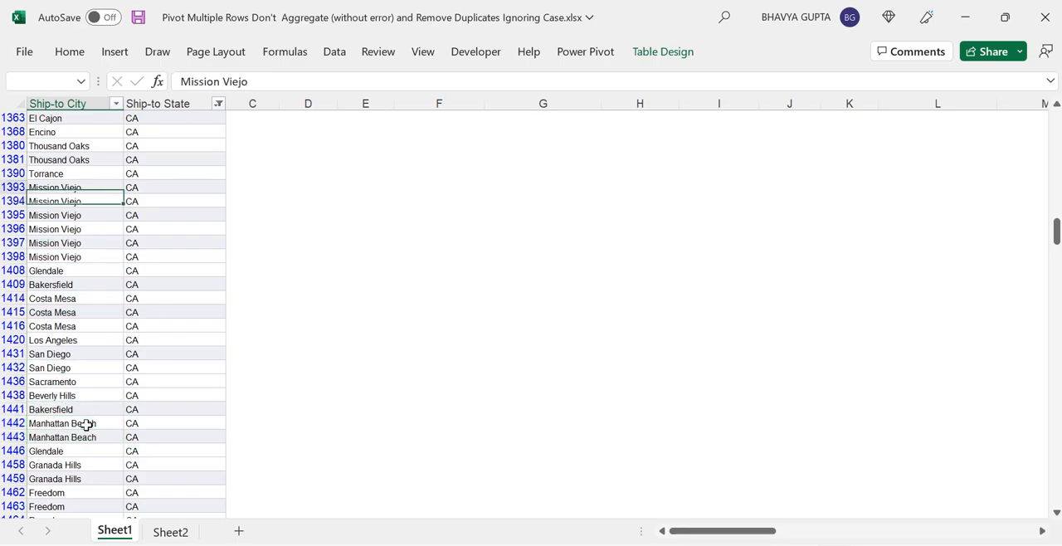
key("Up")
key("Up")
key("Up")
key("Up")
key("Up")
key("Up")
key("Up")
key("Up")
key("Up")
key("Up")
key("Up")
key("Up")
key("Up")
key("Up")
key("Up")
key("Up")
key("Up")
key("Up")
key("Up")
key("Up")
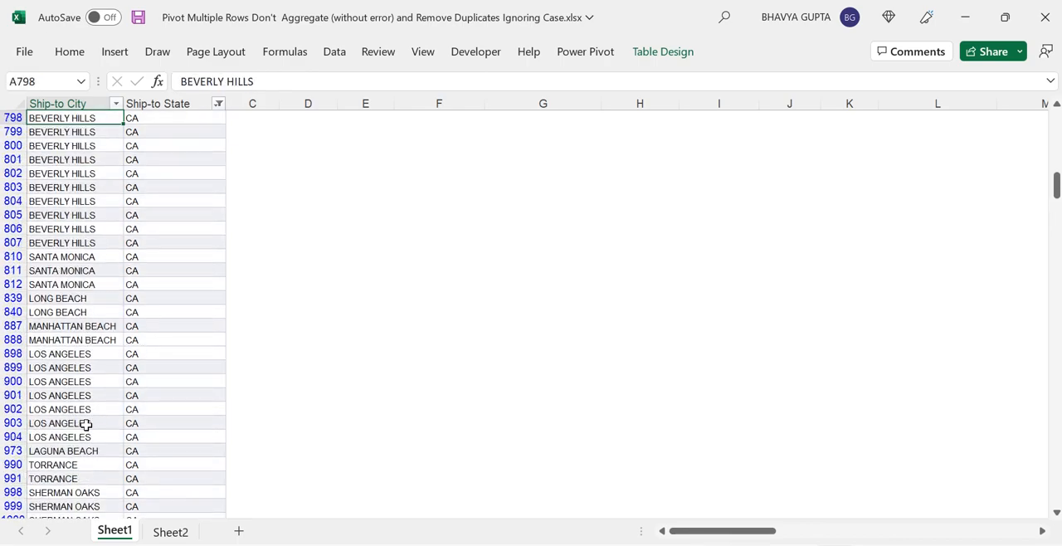
key("Up")
key("Up")
key("Up")
key("Up")
key("Up")
key("Up")
key("Up")
key("Up")
key("Up")
key("Up")
key("Up")
key("Up")
key("Up")
key("Up")
key("Up")
key("Up")
key("Up")
key("Up")
key("Up")
key("Up")
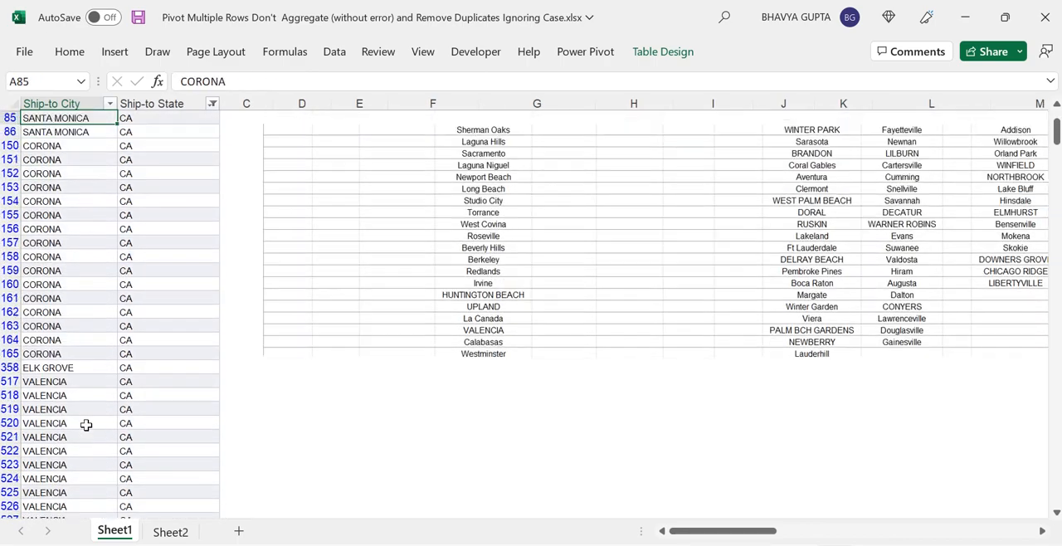
key("Down")
key("Down")
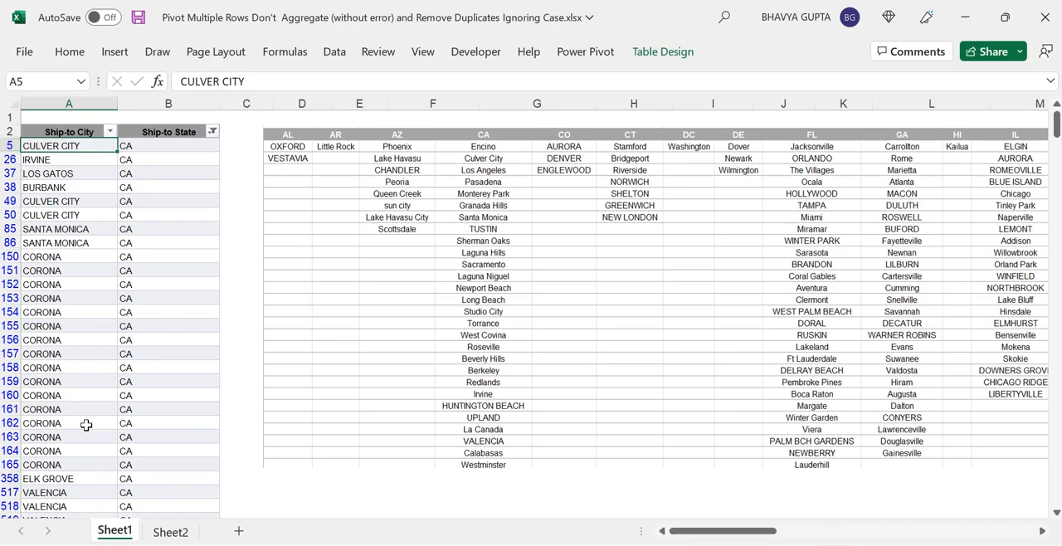
Step: Delete the state-by-city table picture beside the data on Sheet1 and briefly view Sheet2
left_click(119, 327)
left_click(111, 248)
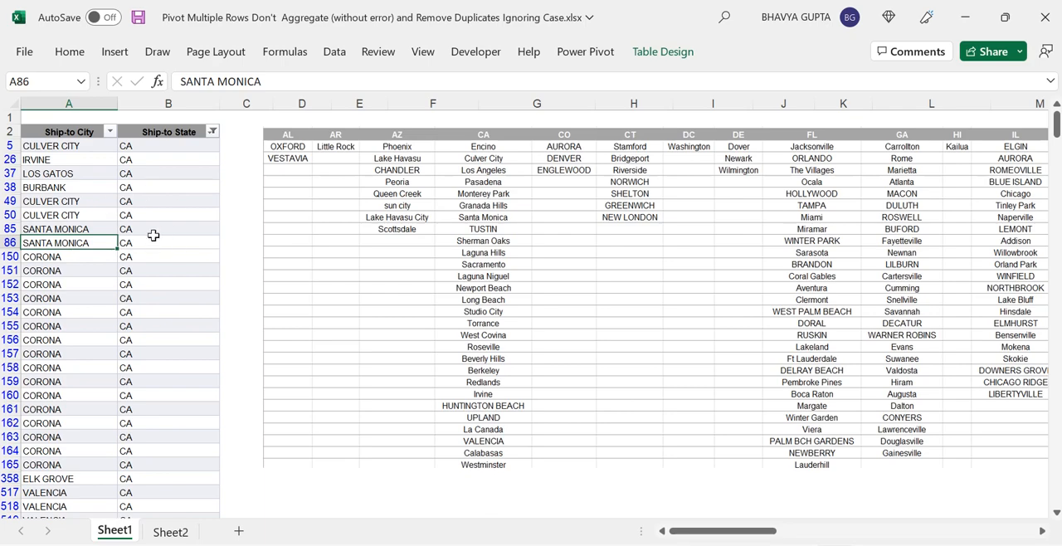
left_click(496, 180)
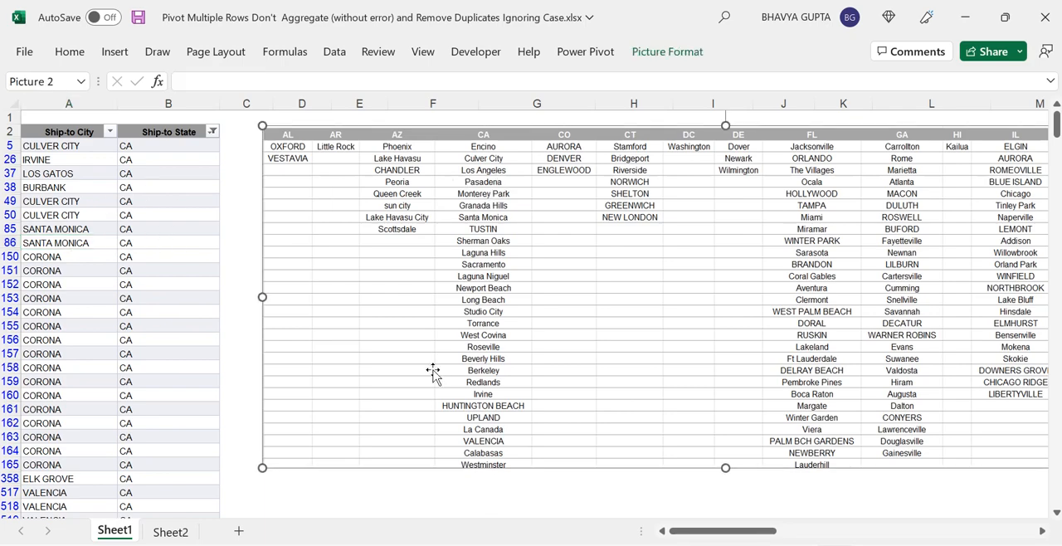
key("Delete")
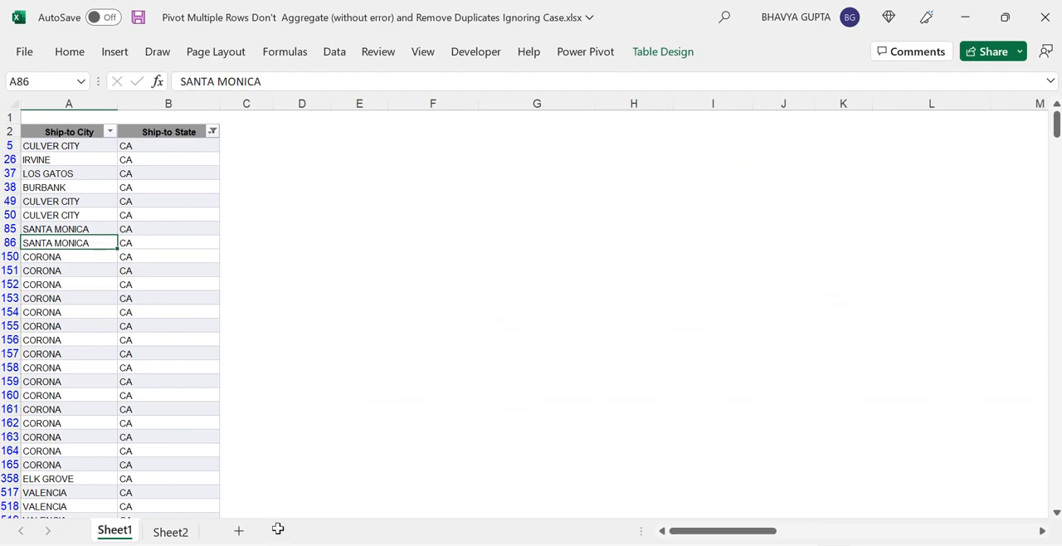
left_click(167, 532)
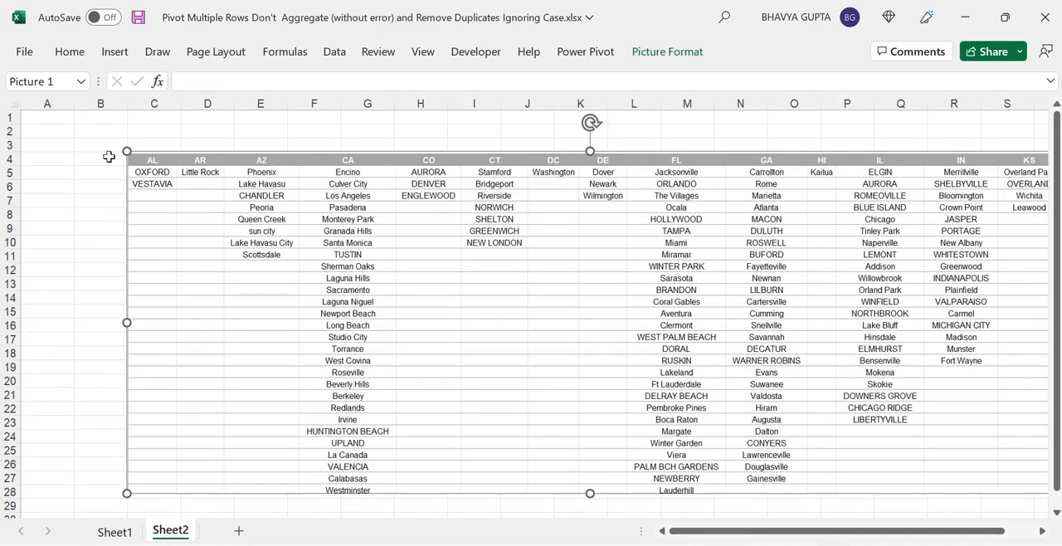
left_click(116, 532)
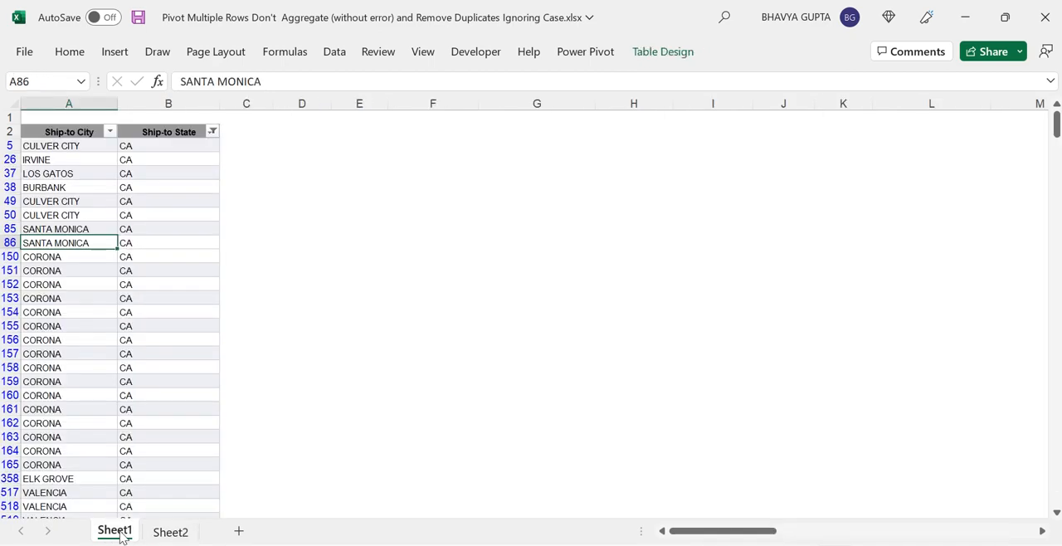
Step: Clear the Ship-to State filter so all states are shown again
left_click(357, 298)
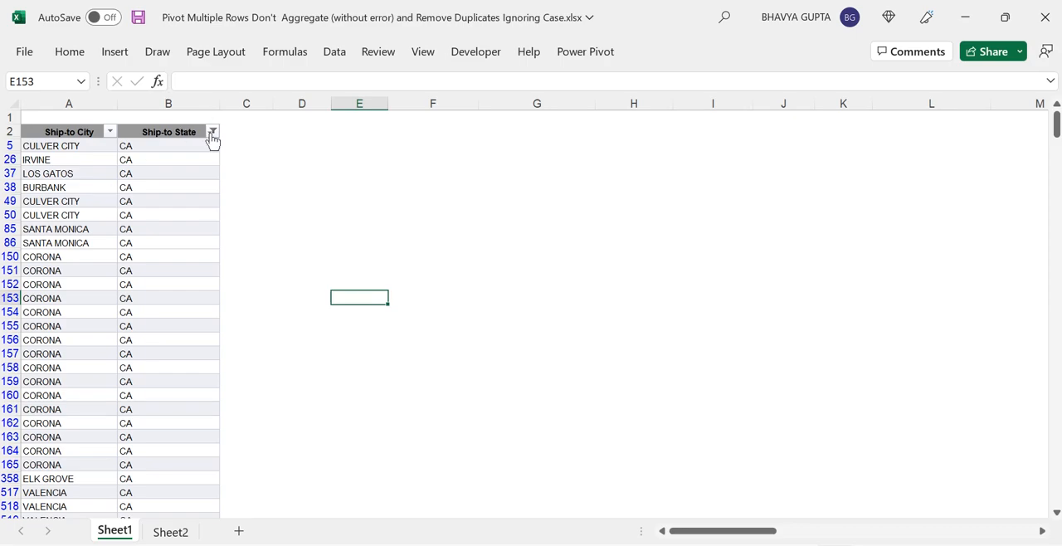
left_click(213, 132)
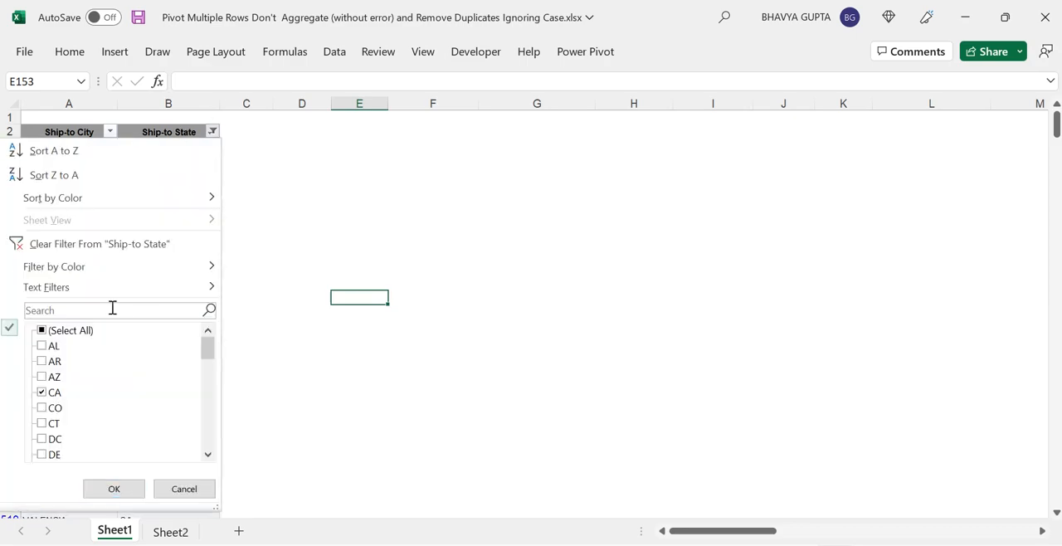
left_click(43, 332)
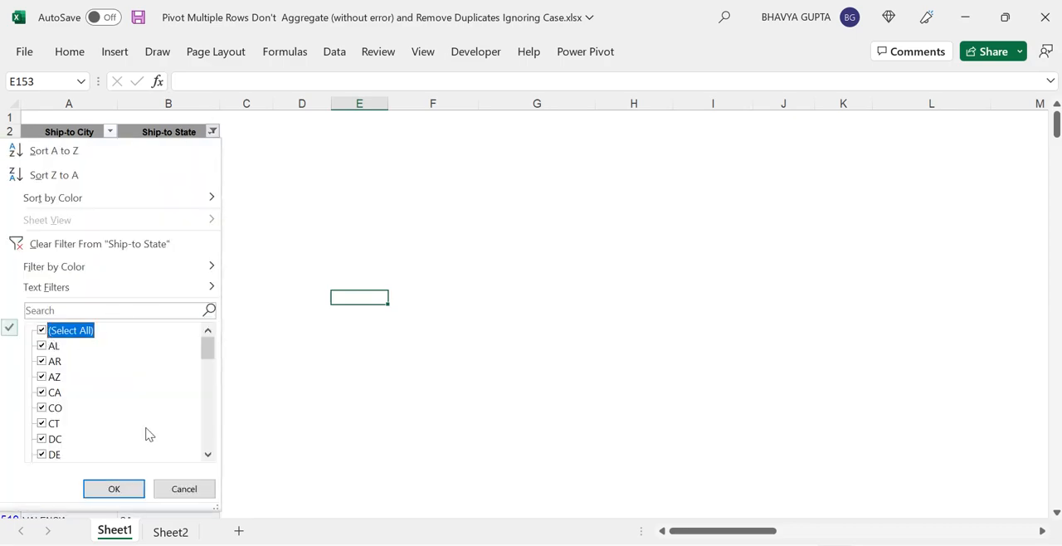
left_click(135, 489)
left_click(151, 226)
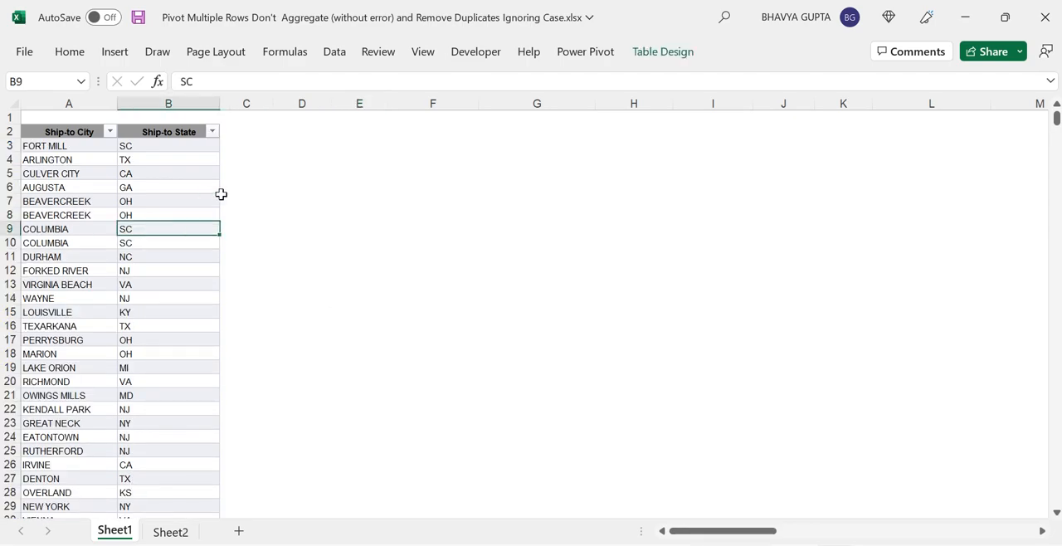
Step: Load the Ship-to table into the Power Query Editor from the table range
left_click(68, 219)
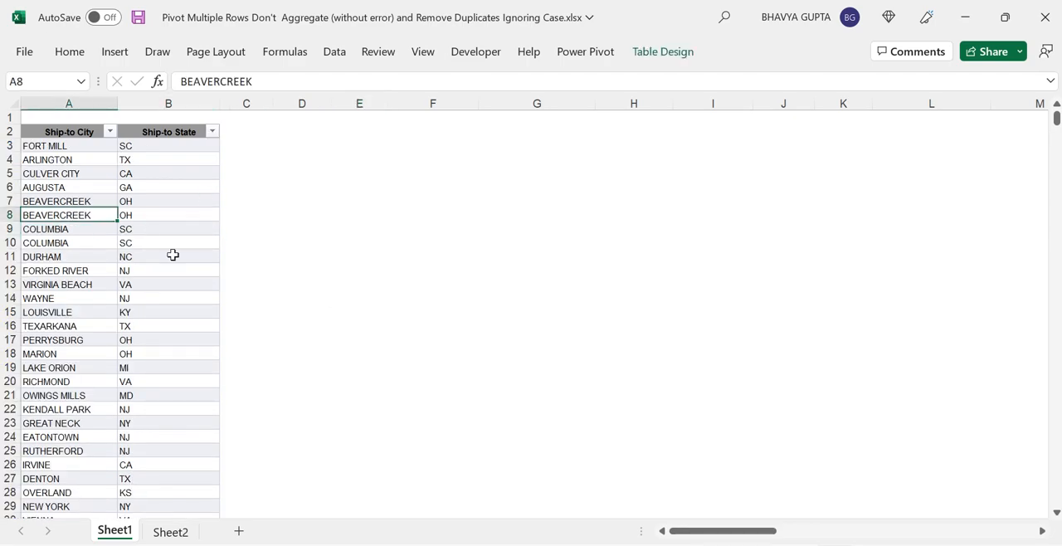
left_click(335, 54)
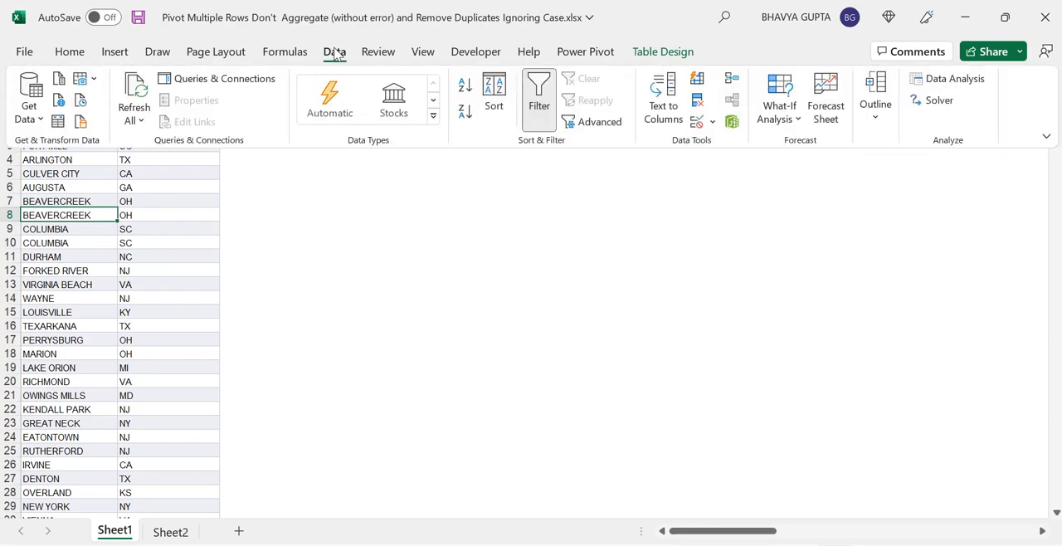
left_click(60, 124)
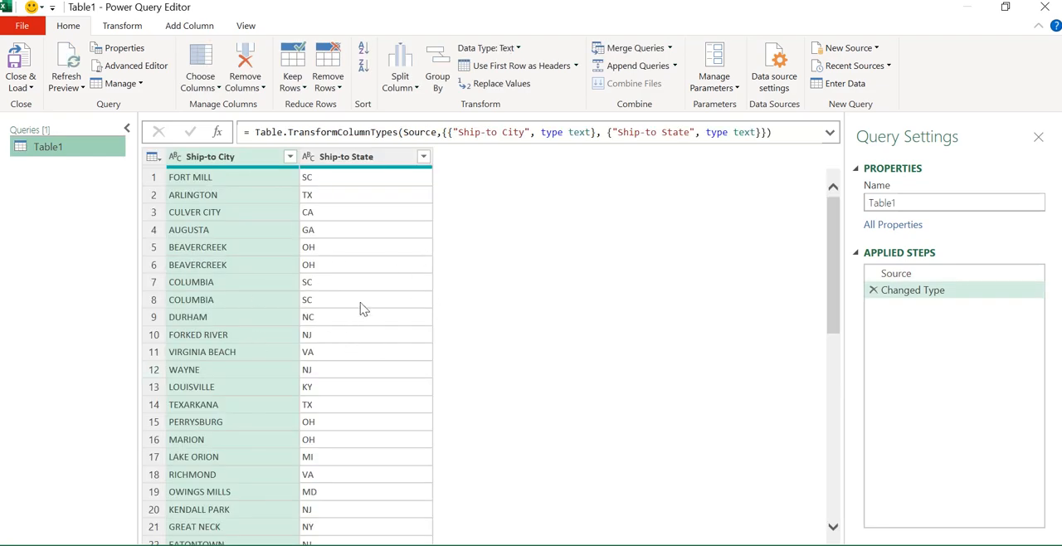
Step: Remove duplicate rows from the whole table in Power Query
left_click(294, 216)
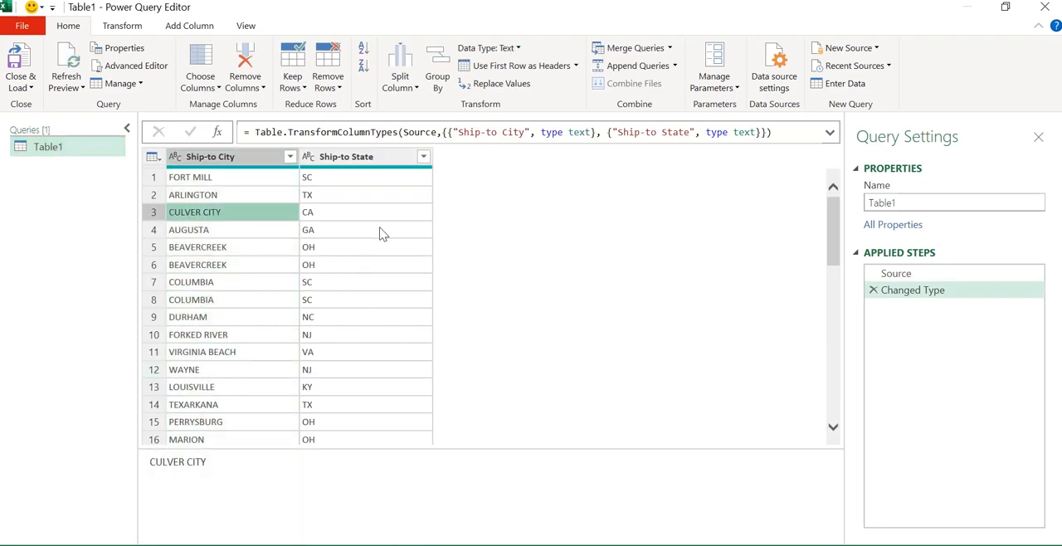
left_click(379, 229)
left_click(232, 216)
left_click(228, 162)
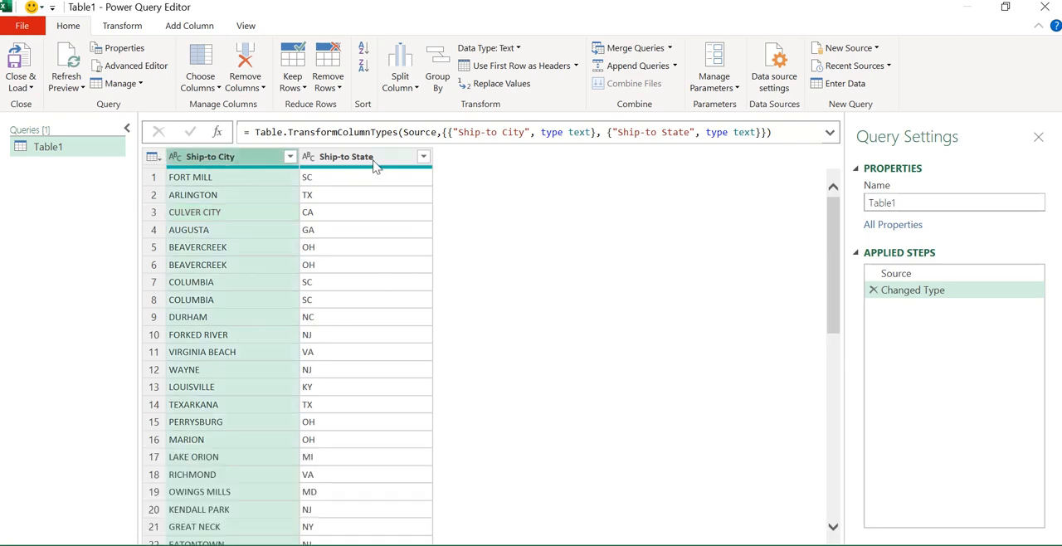
left_click(240, 216)
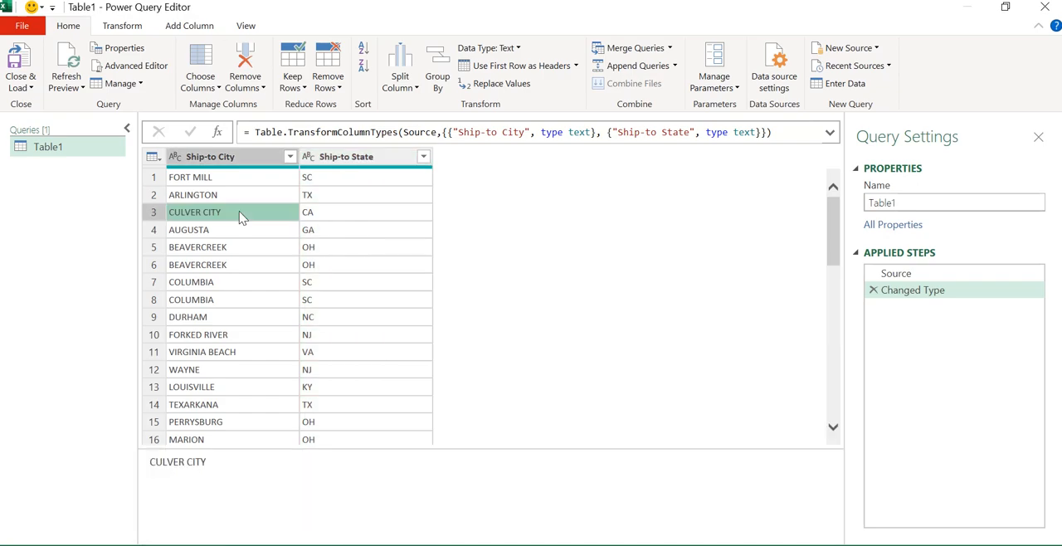
left_click(154, 157)
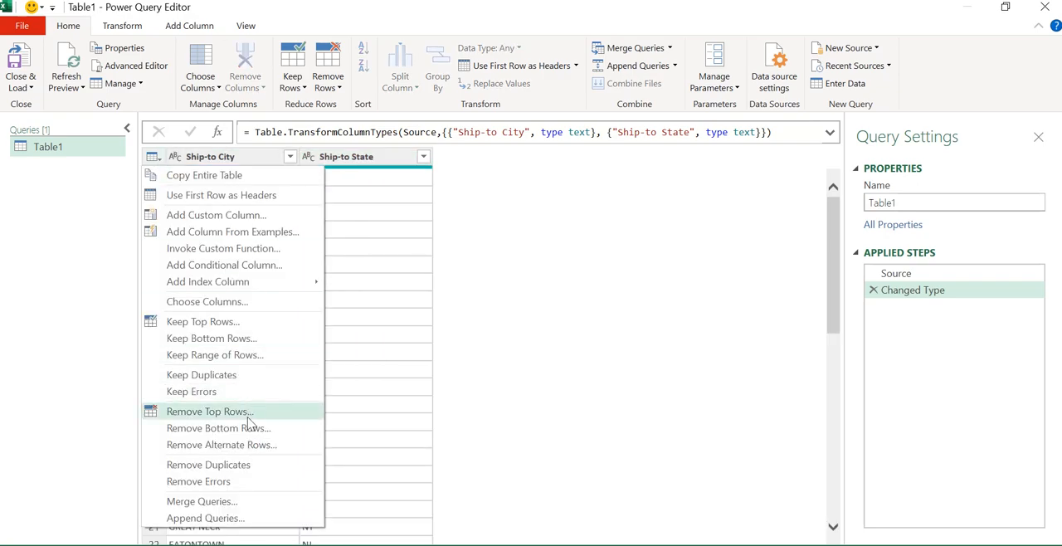
left_click(251, 469)
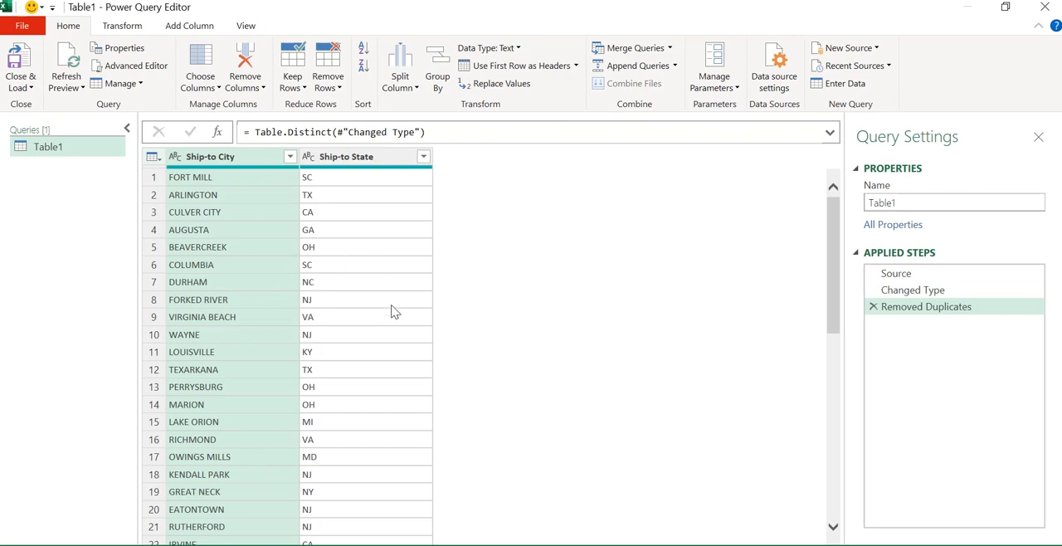
Step: Scroll through the Ship-to City filter list to examine city names differing only in letter case
left_click(233, 230)
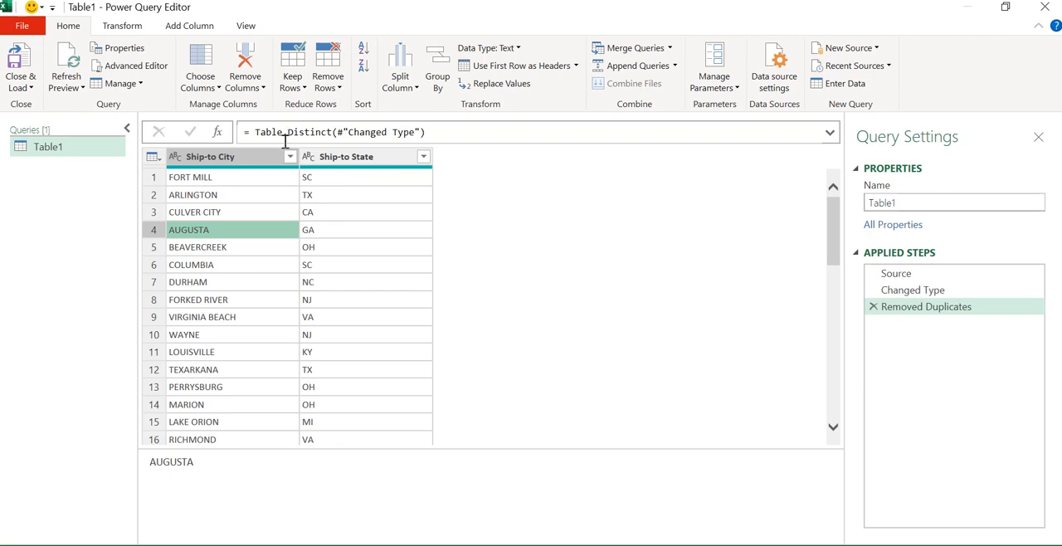
left_click(289, 157)
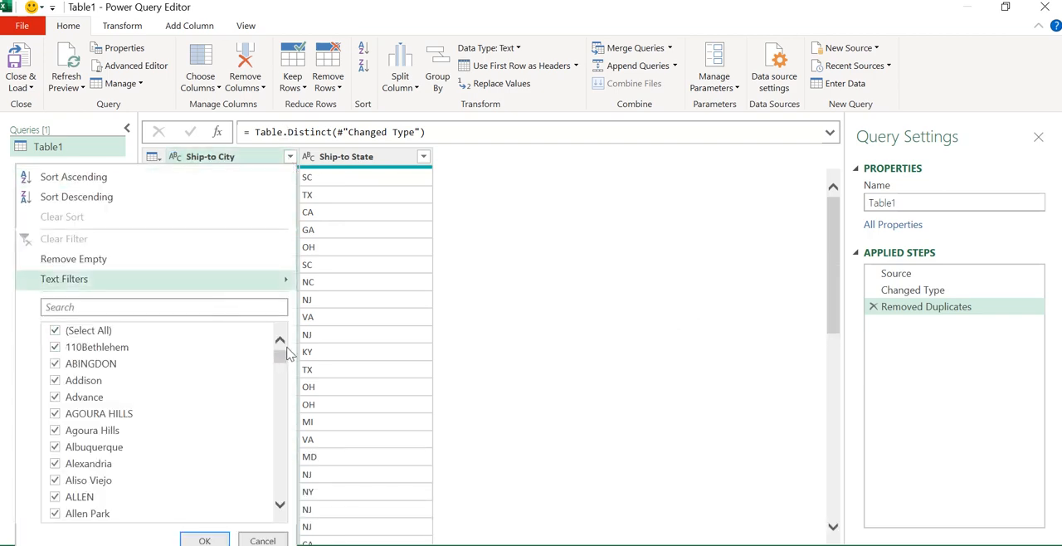
left_click_drag(280, 358, 280, 426)
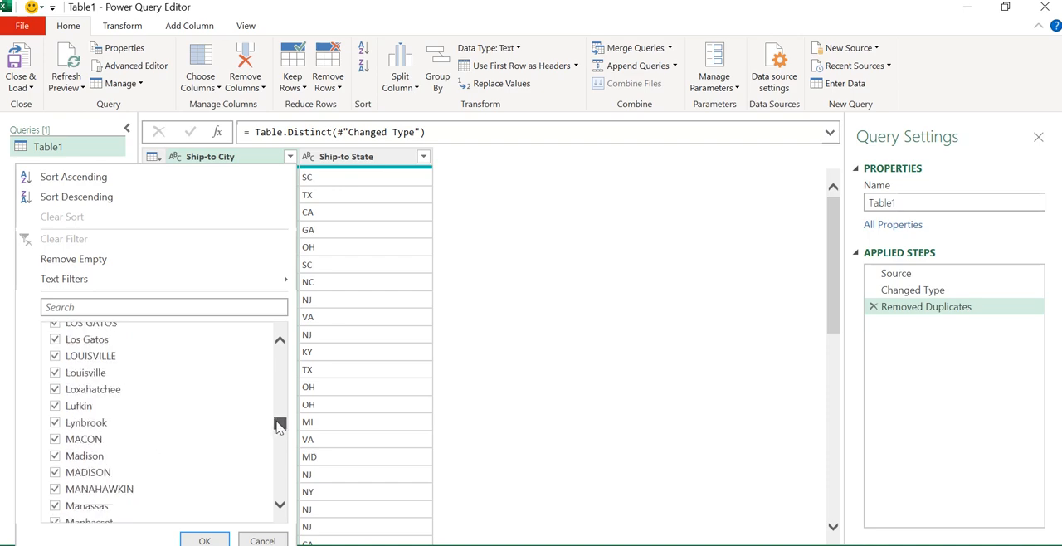
left_click(278, 508)
left_click(278, 508)
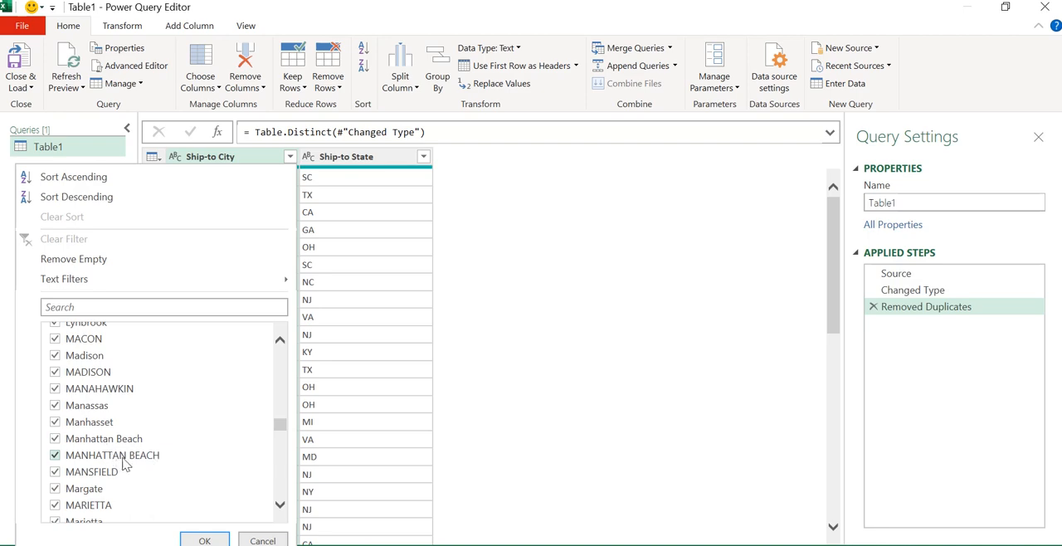
left_click(262, 540)
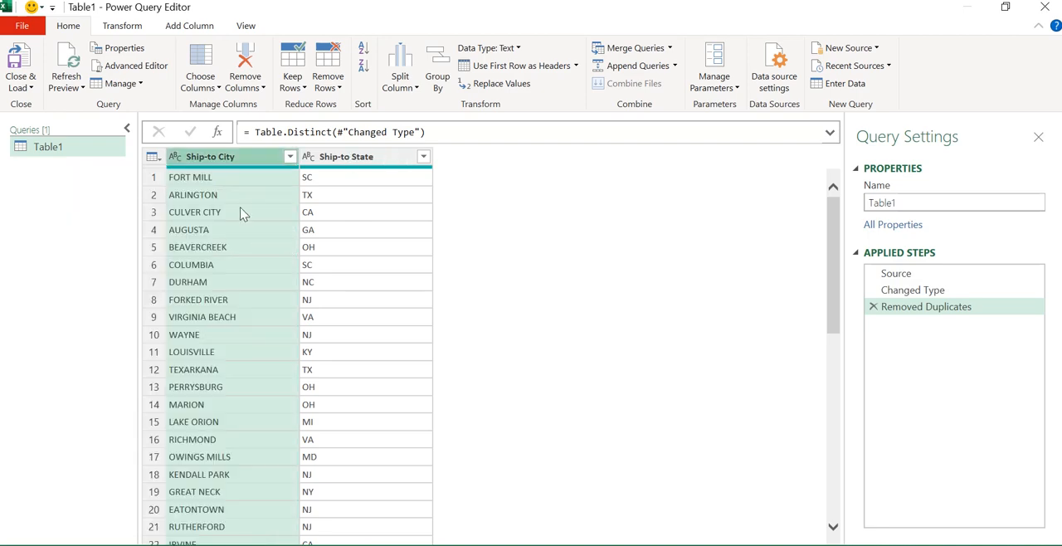
left_click(265, 249)
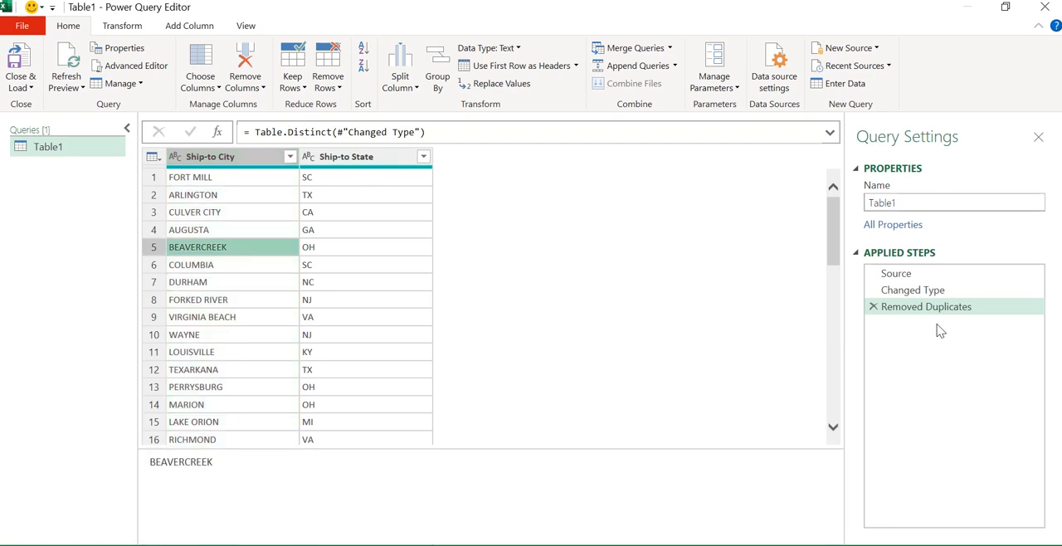
Step: Edit the Removed Duplicates formula to add Comparer.OrdinalIgnoreCase as the equation criterion, and recheck the city filter list
left_click(420, 132)
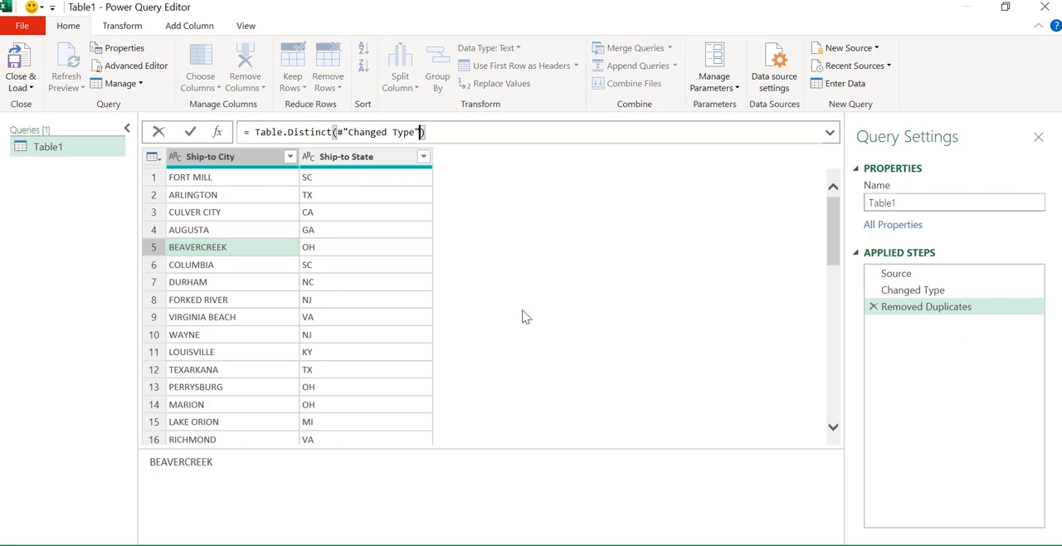
type(",")
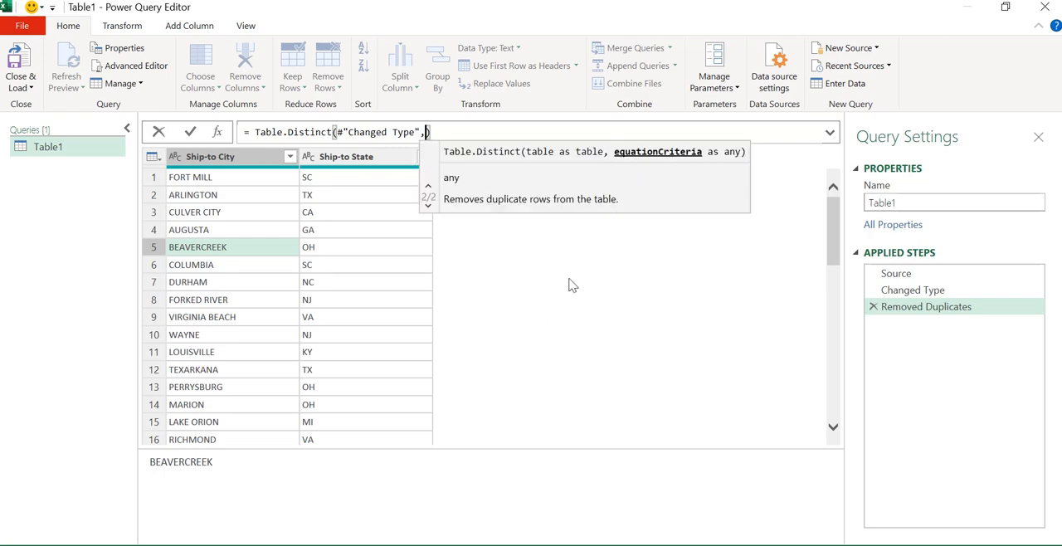
type("Comp")
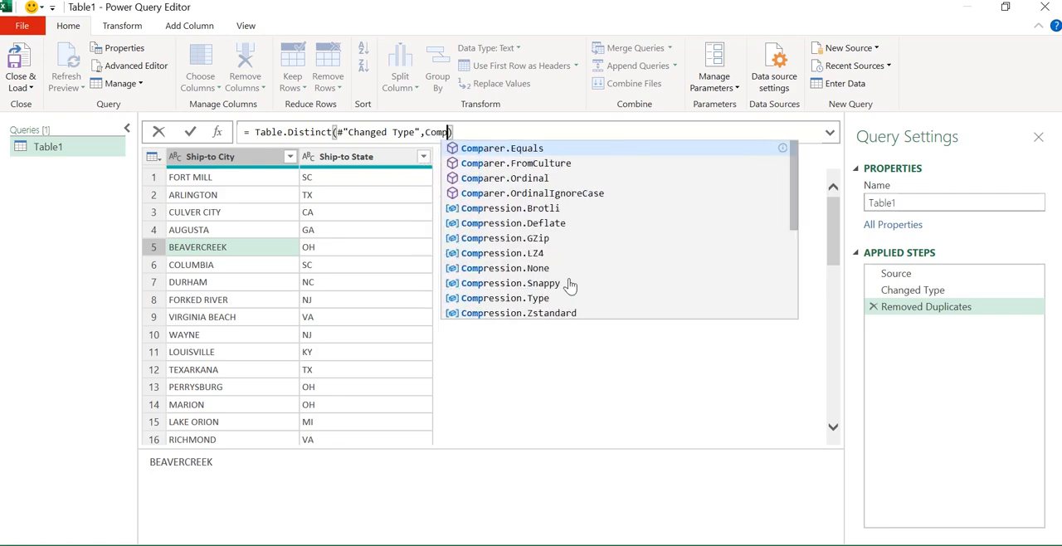
type("arer")
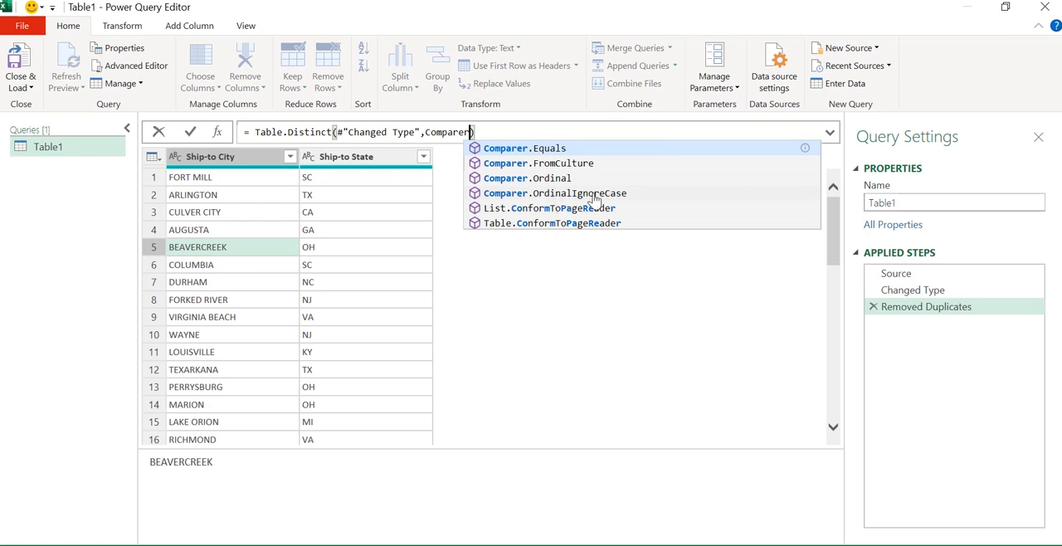
left_click(566, 194)
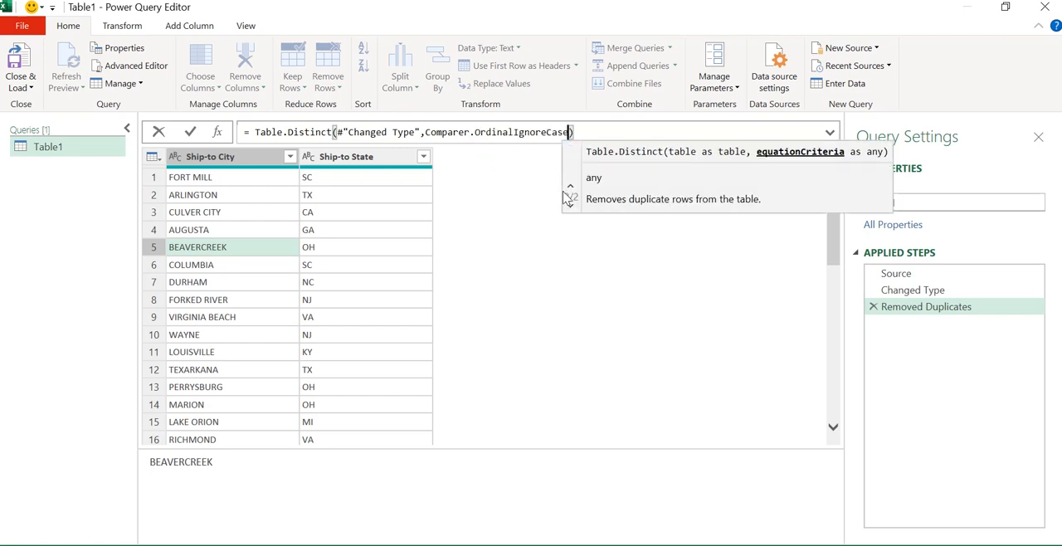
key("Return")
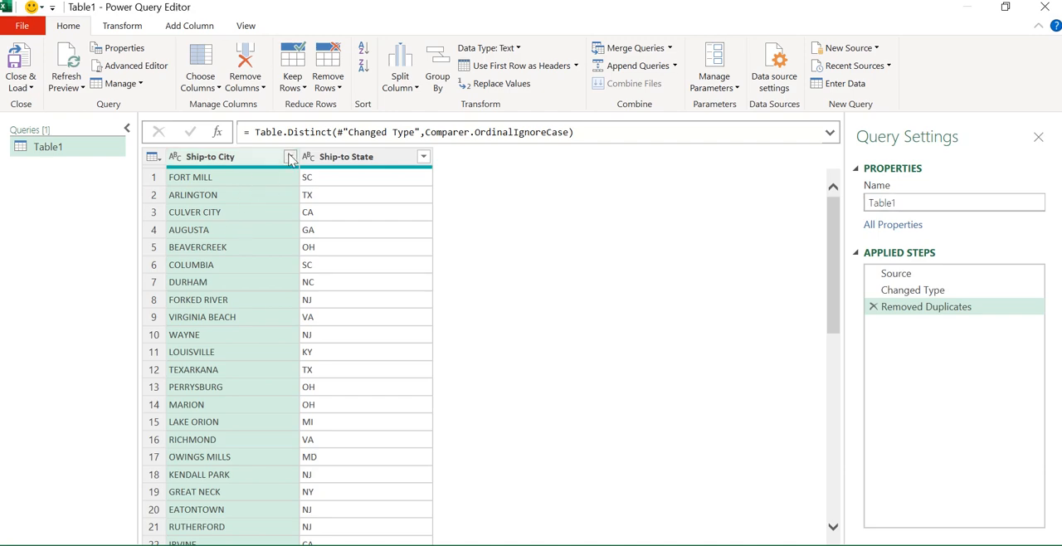
left_click(290, 157)
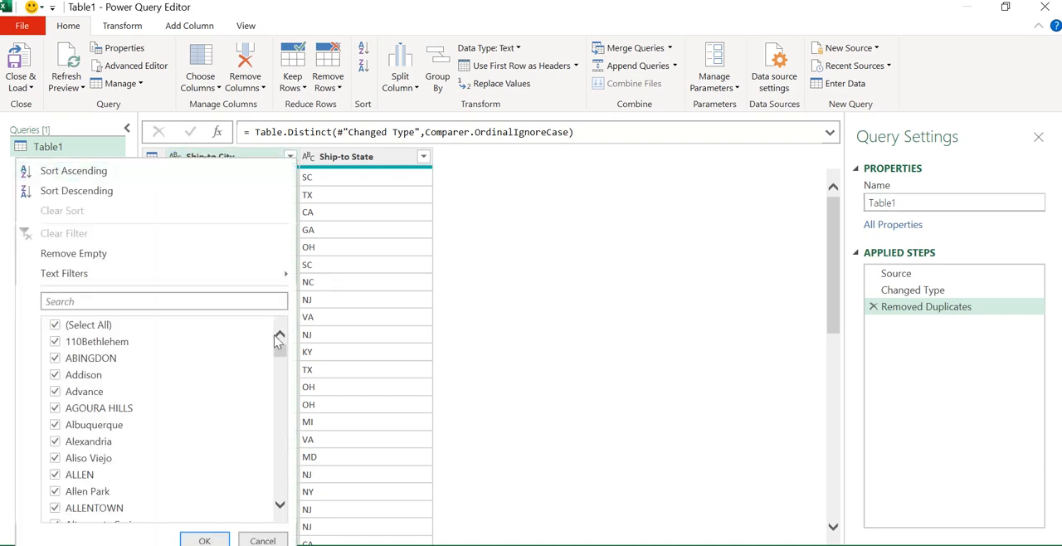
left_click_drag(280, 354, 281, 426)
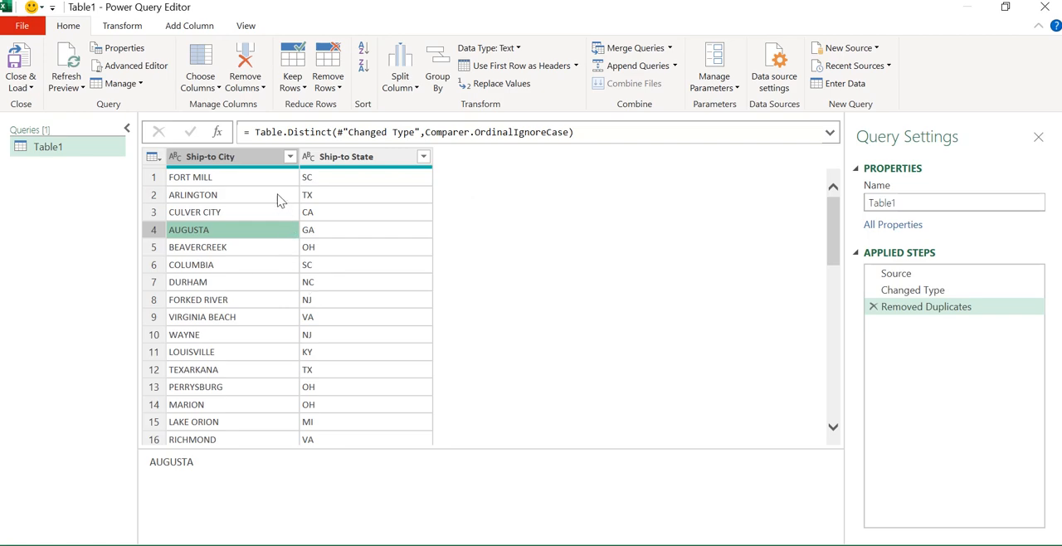
Step: Group the rows by Ship-to State into a new column named Group using the All Rows operation
left_click(354, 157)
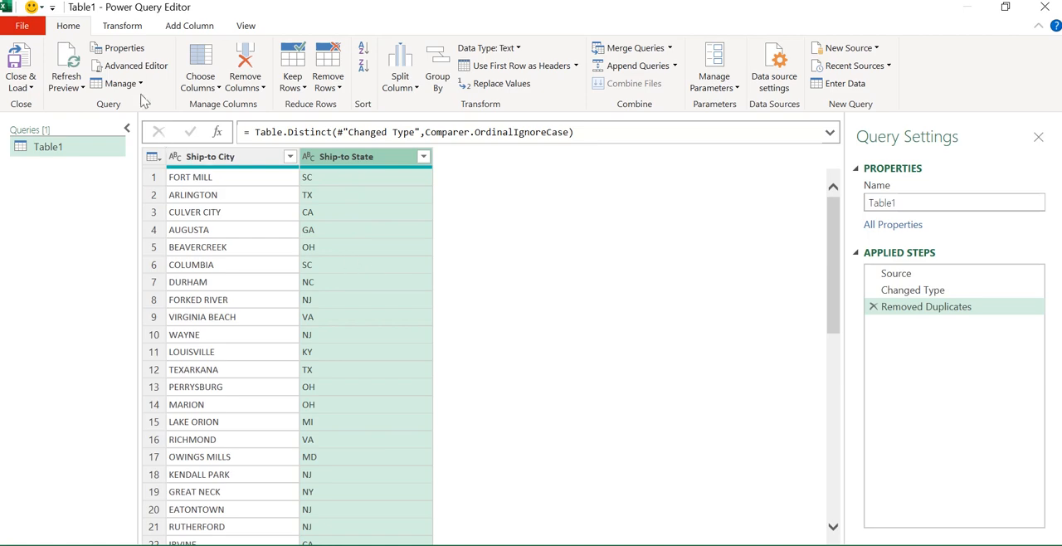
left_click(125, 26)
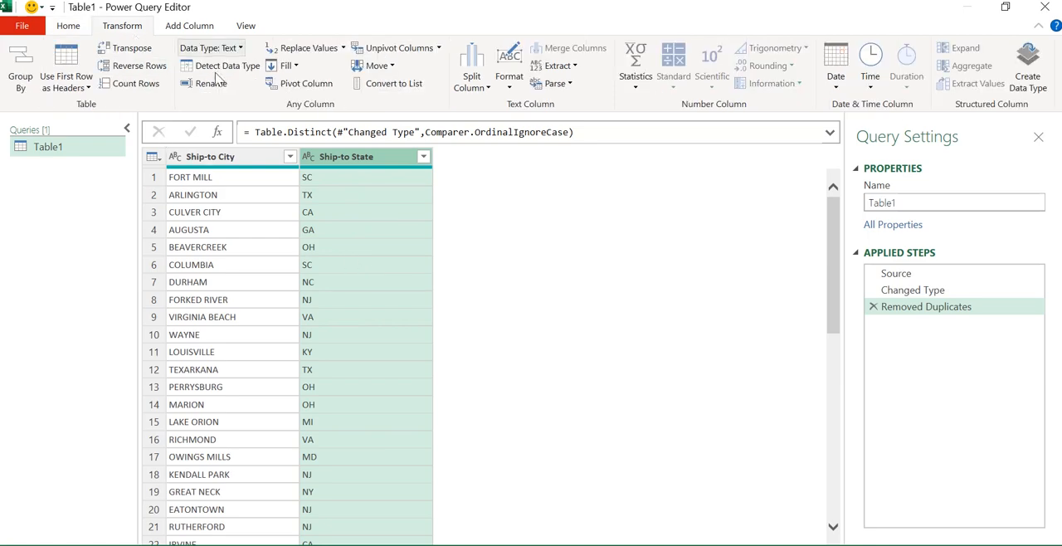
left_click(21, 66)
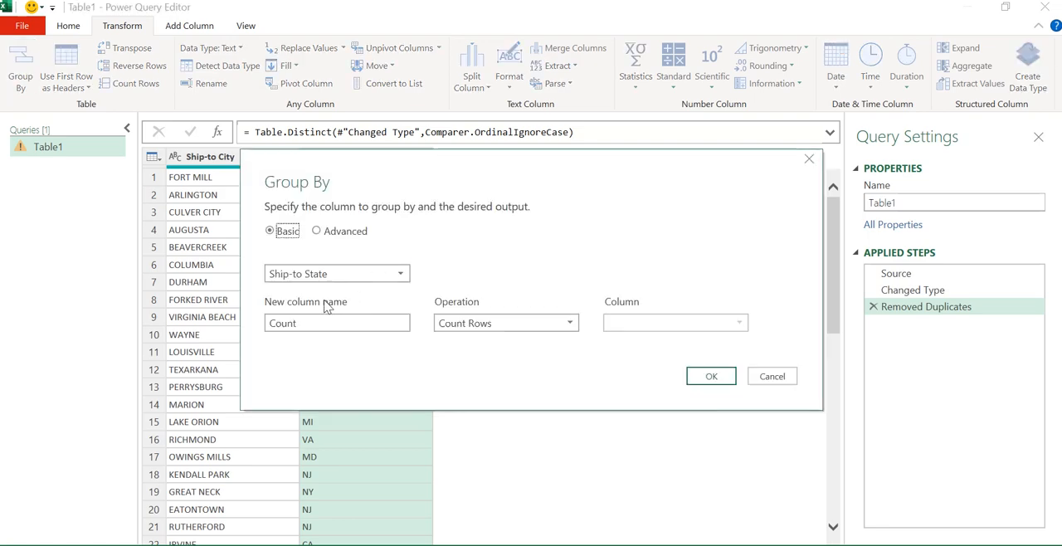
double_click(328, 323)
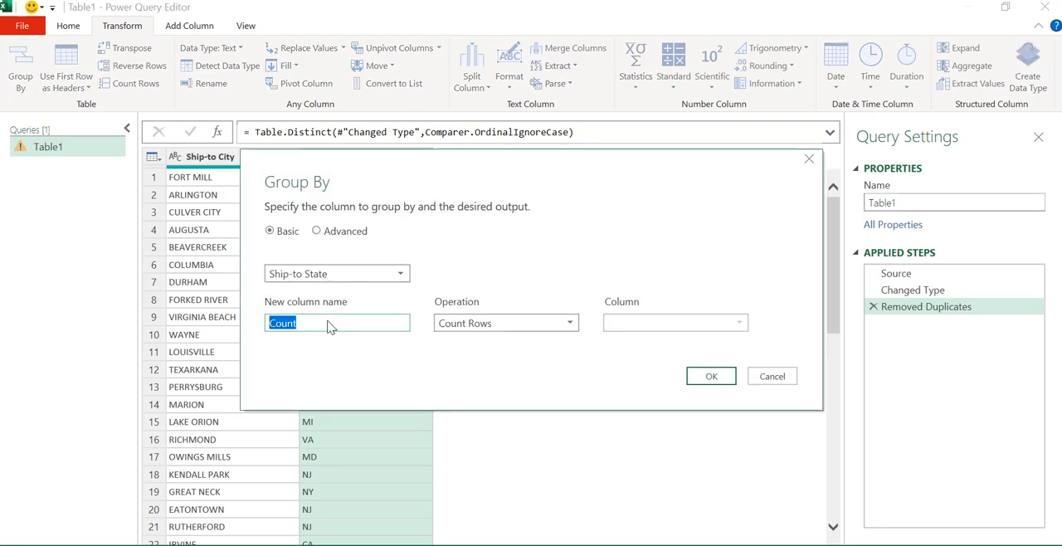
type("Group")
left_click(469, 324)
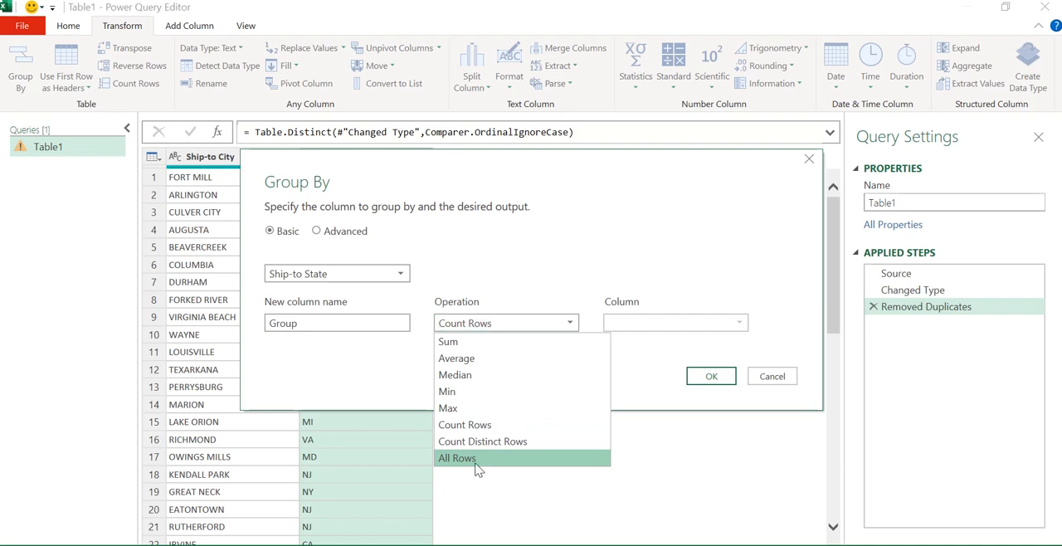
left_click(477, 459)
left_click(709, 376)
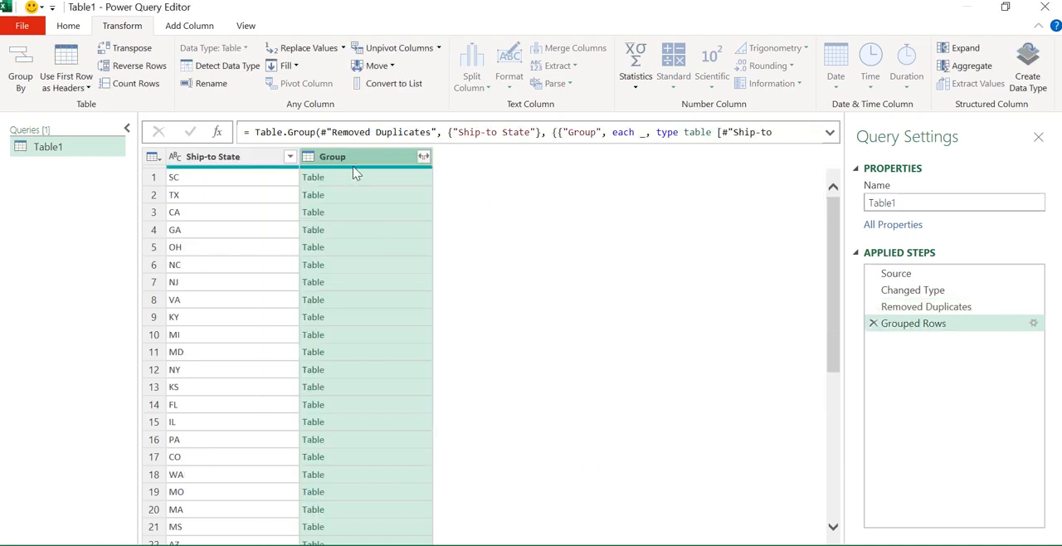
Step: Preview the grouped city tables for several states
left_click(371, 194)
left_click(379, 247)
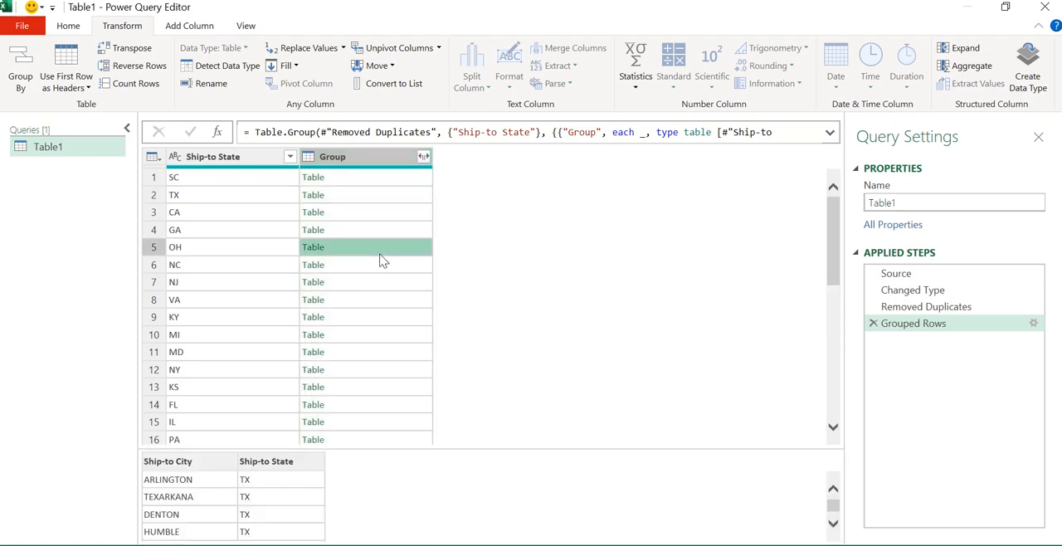
left_click(398, 335)
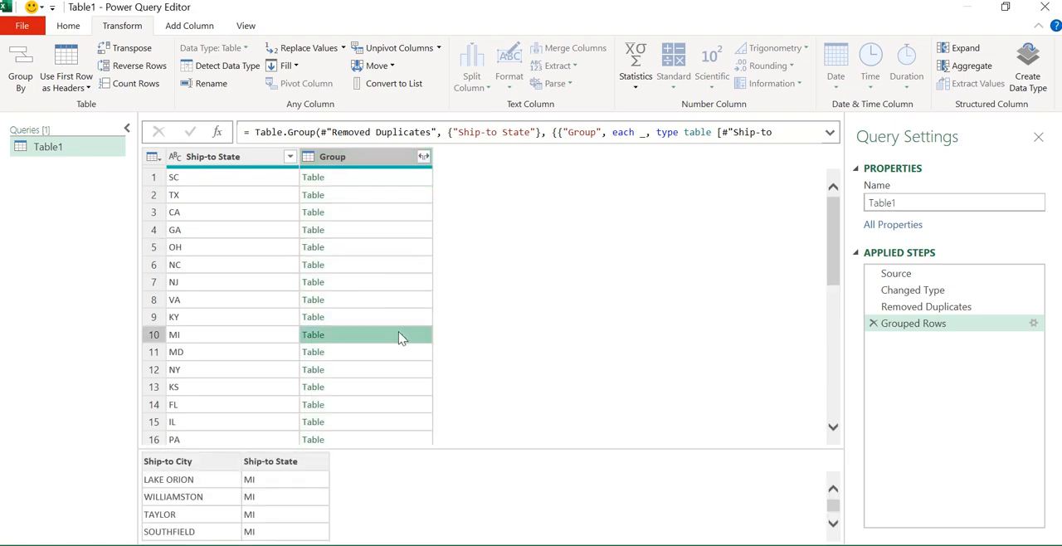
left_click(395, 213)
left_click(373, 182)
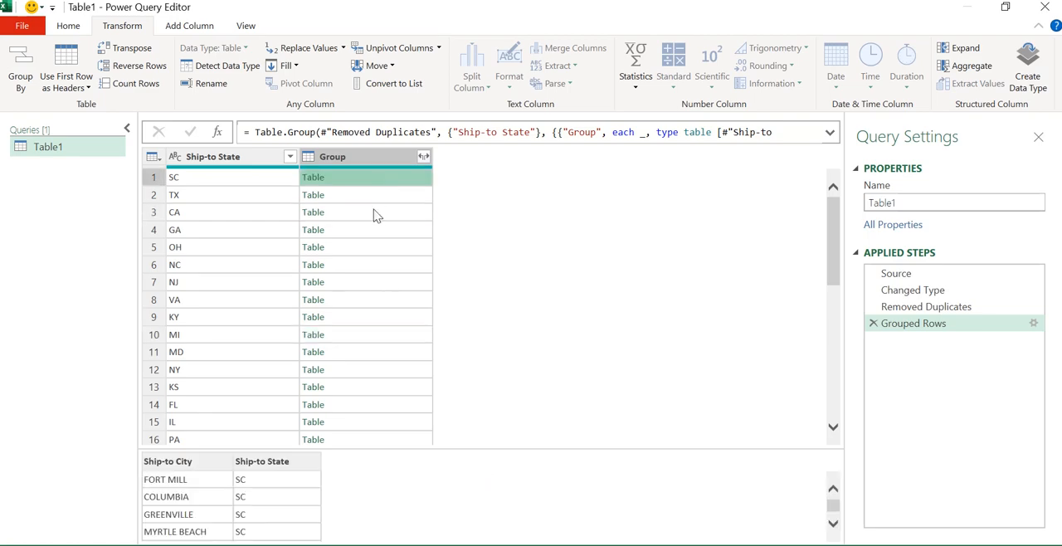
Step: Add a custom column named Index with the formula Table.AddIndexColumn([Group],"Rows")
left_click(176, 28)
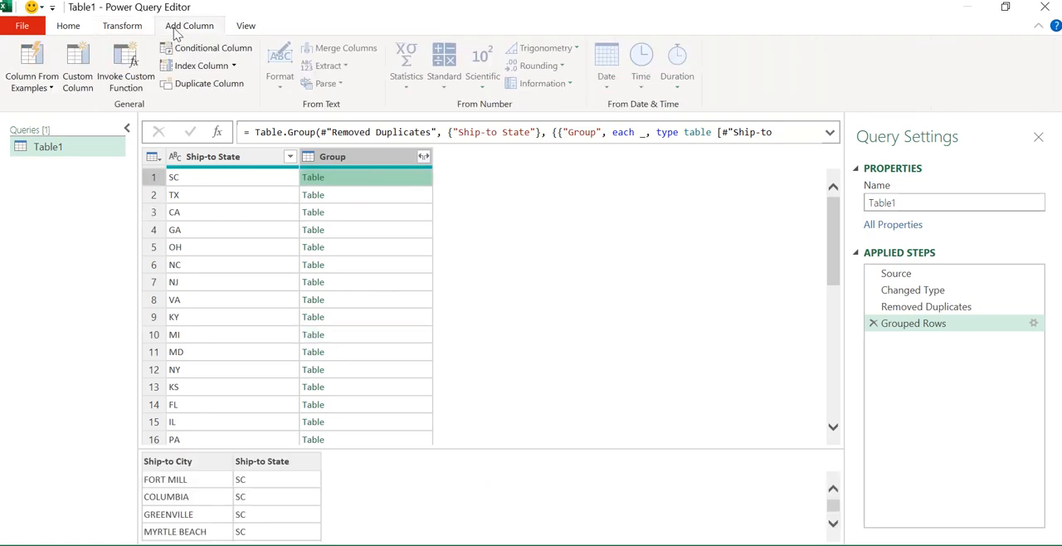
left_click(96, 79)
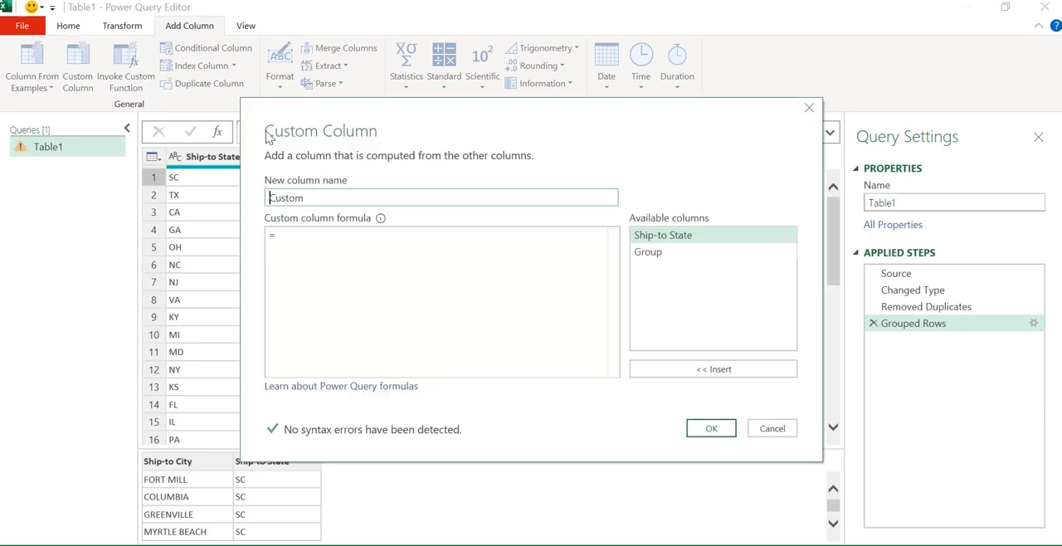
double_click(310, 199)
type("Index")
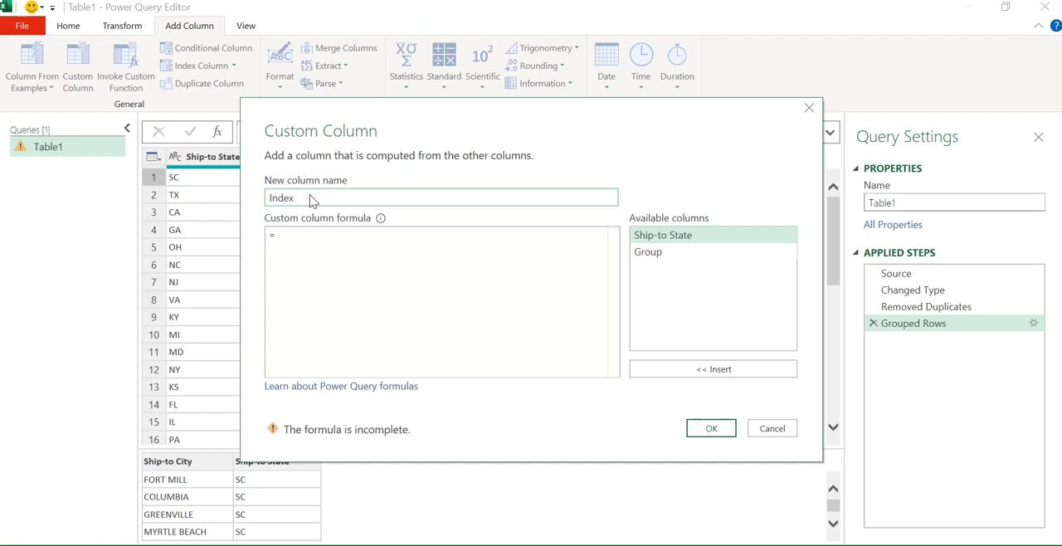
left_click(337, 242)
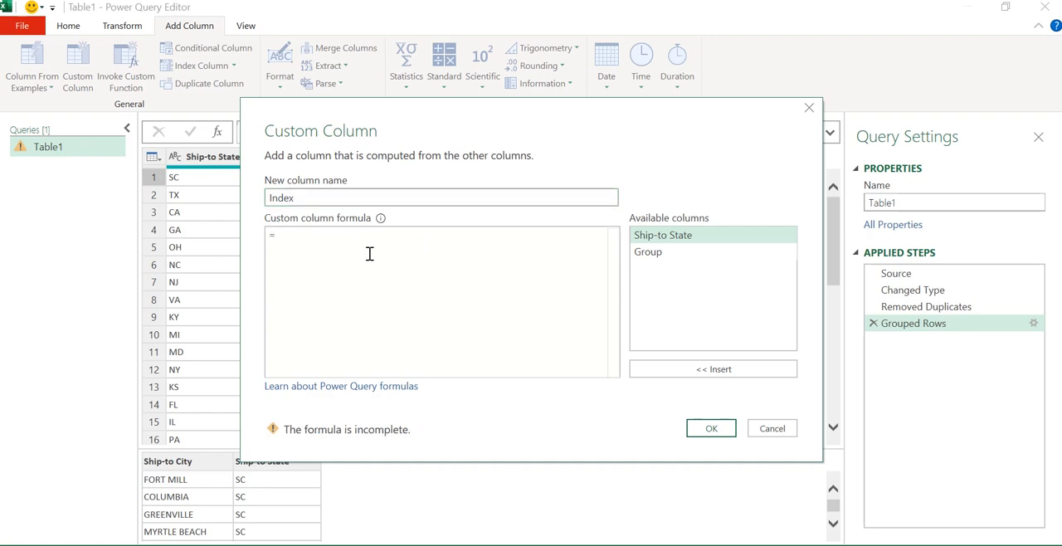
type("Table")
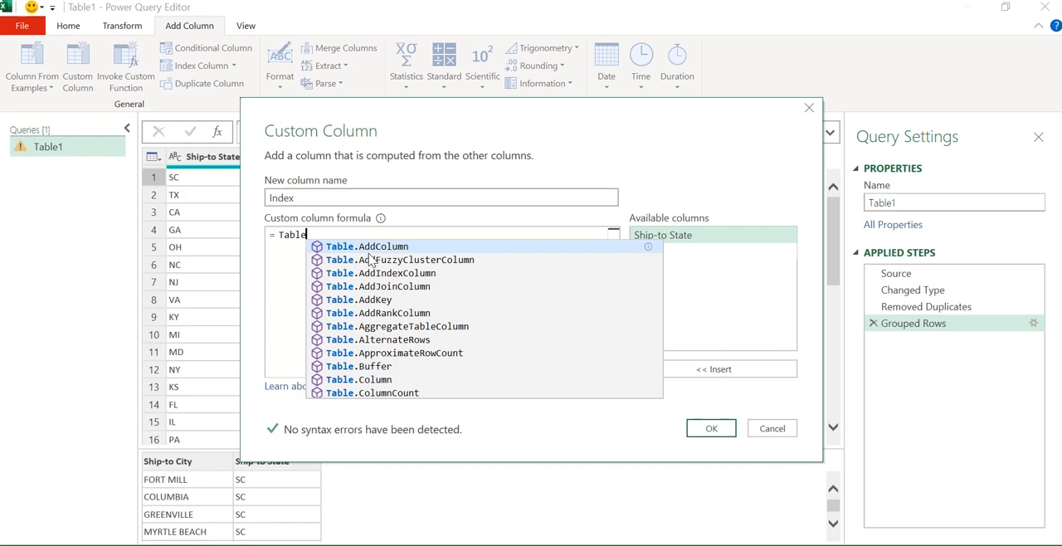
type("Inde")
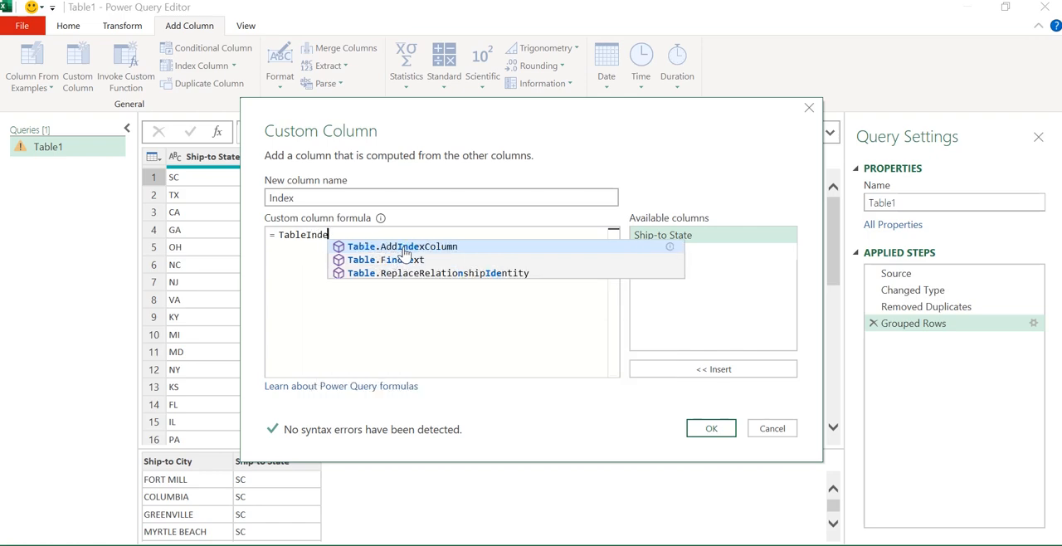
left_click(404, 251)
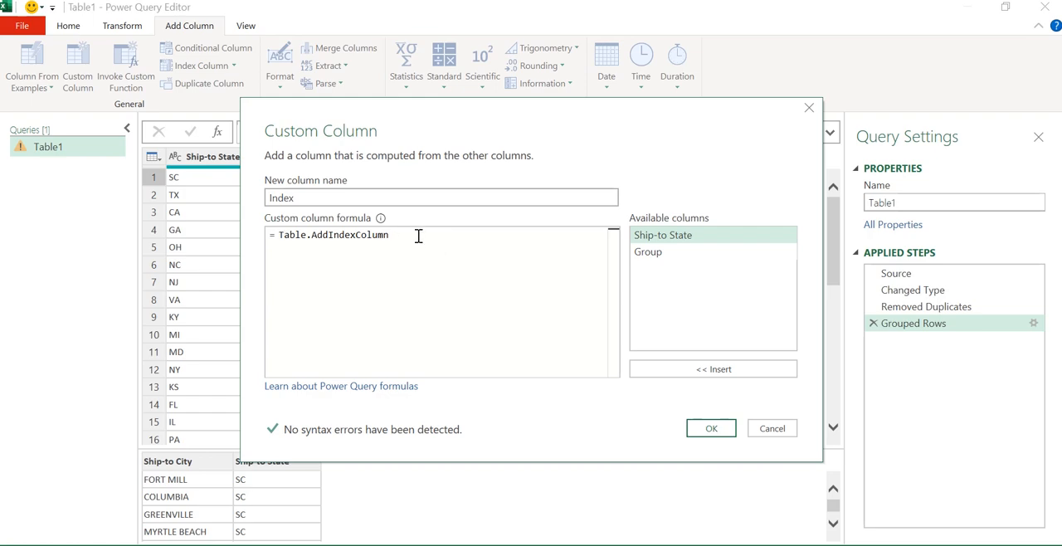
type("(")
key("BackSpace")
type("(")
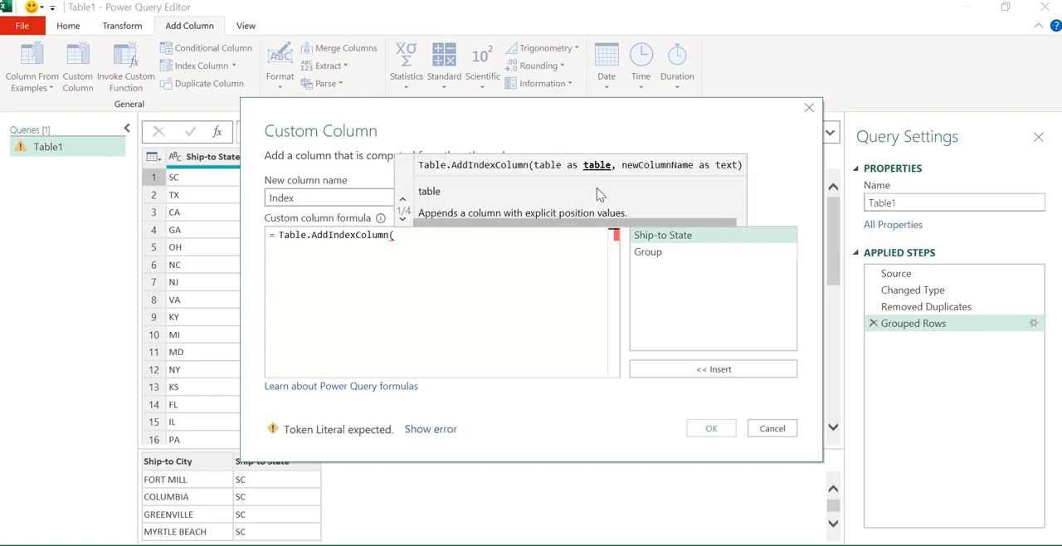
double_click(660, 256)
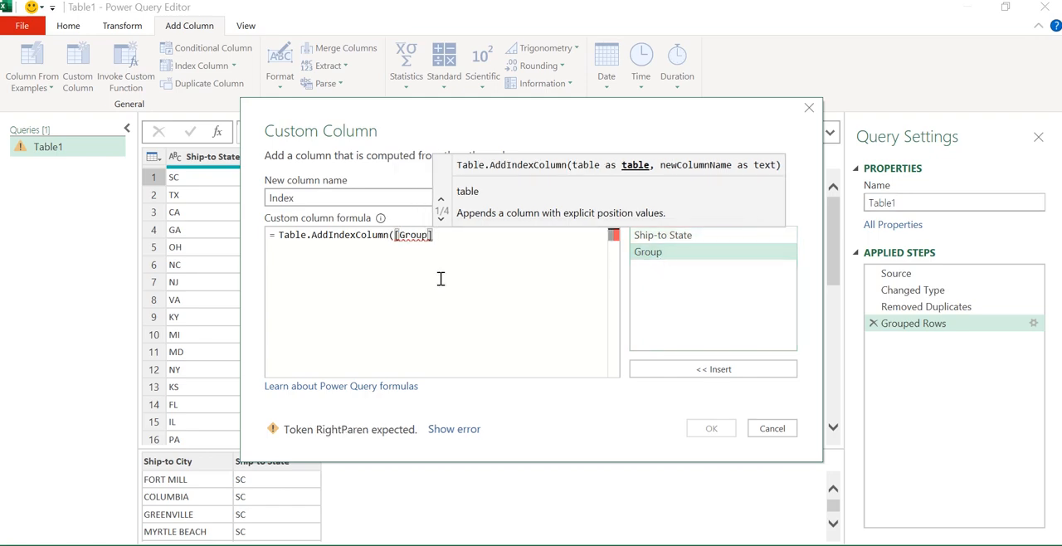
type(",")
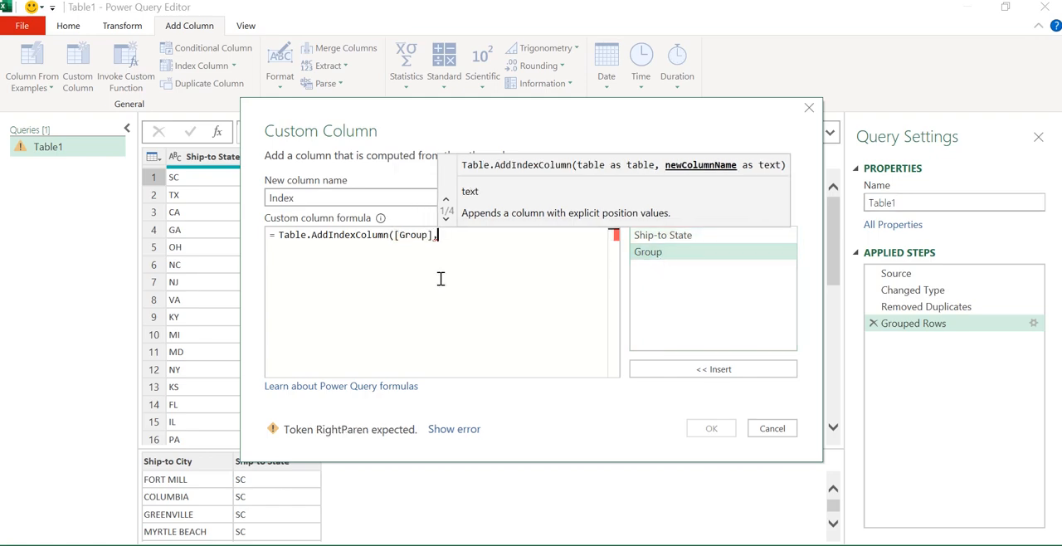
type("\"")
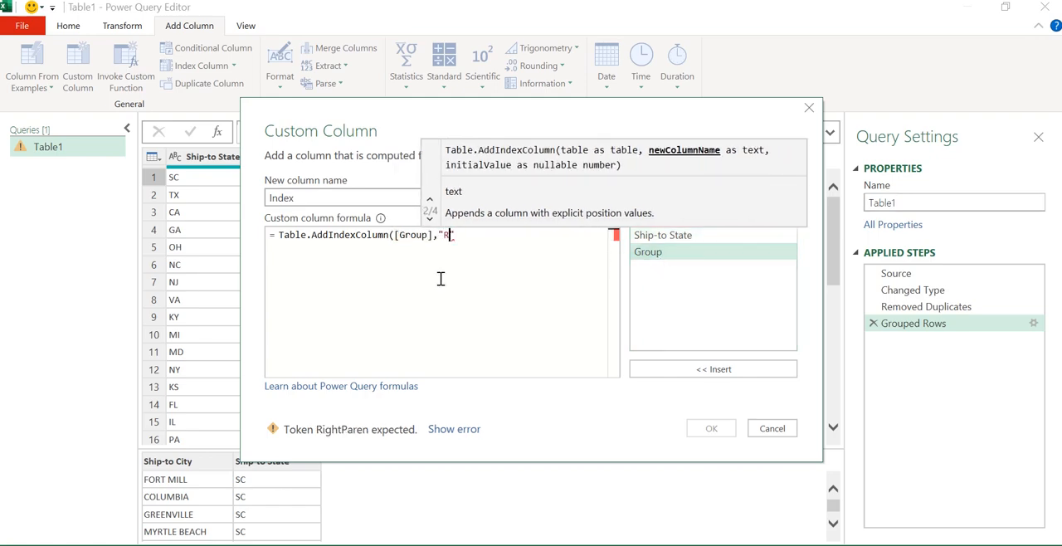
type("Rows\")")
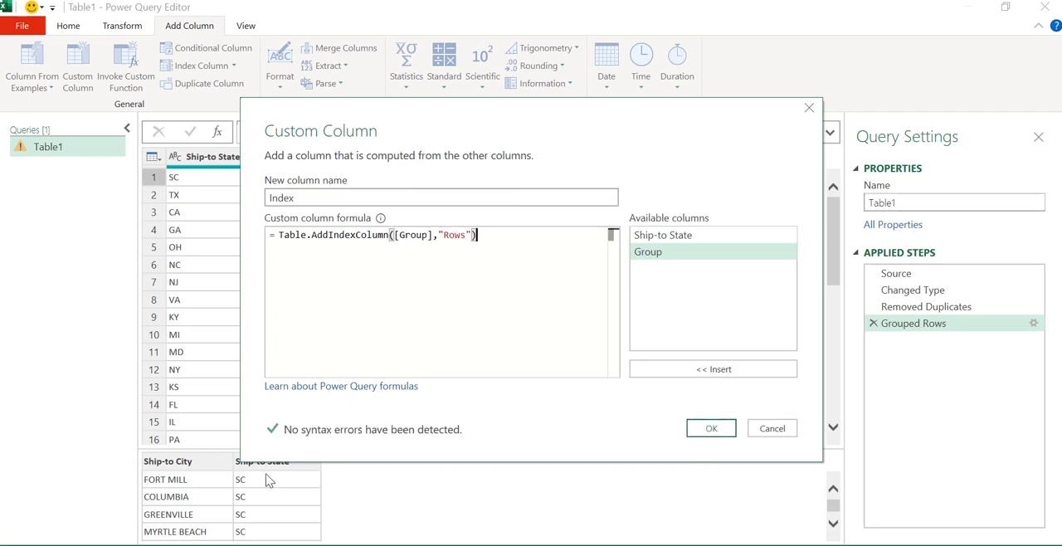
left_click(707, 431)
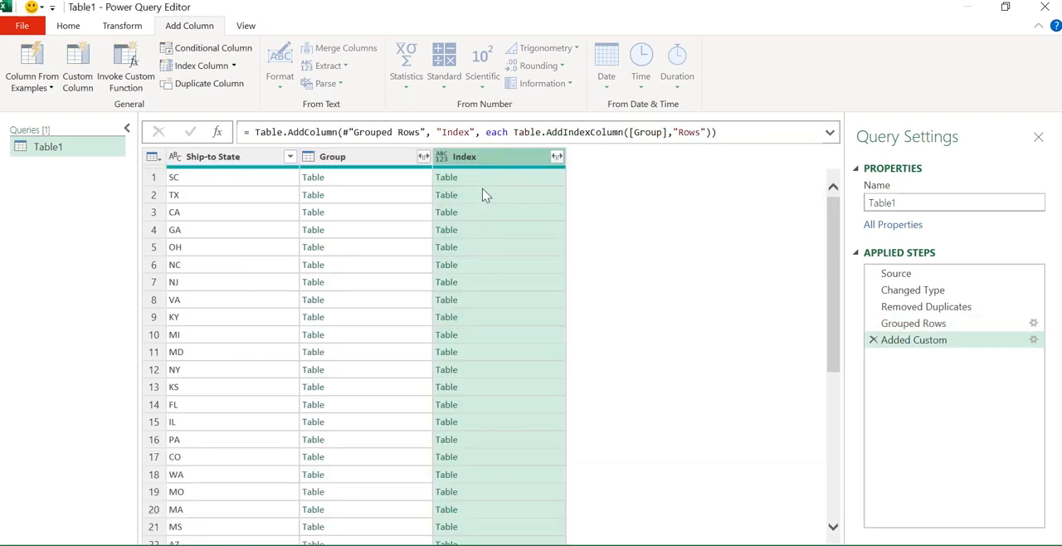
Step: Expand the Index column to Ship-to City and Rows only, without the original column name as prefix
left_click(515, 266)
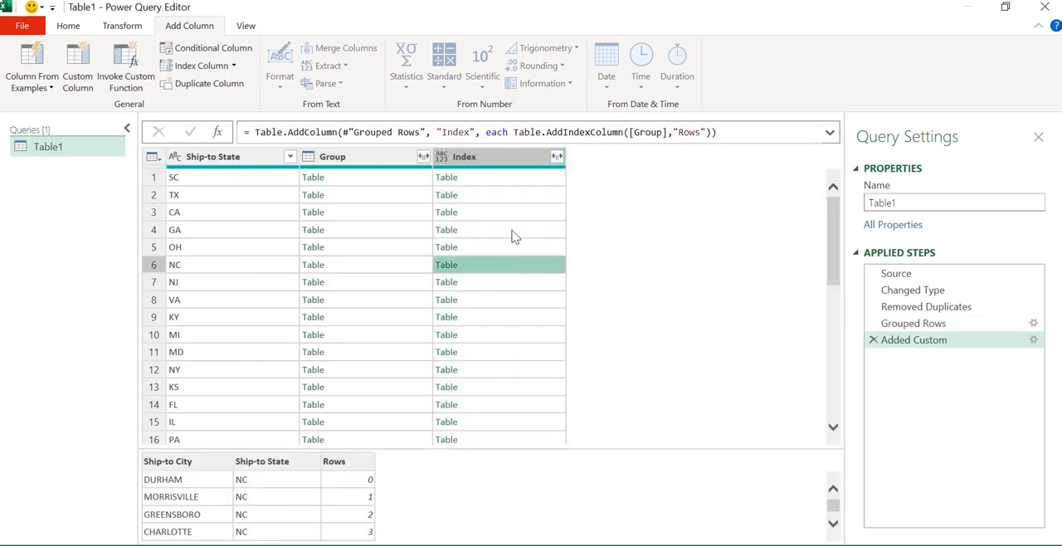
left_click(512, 235)
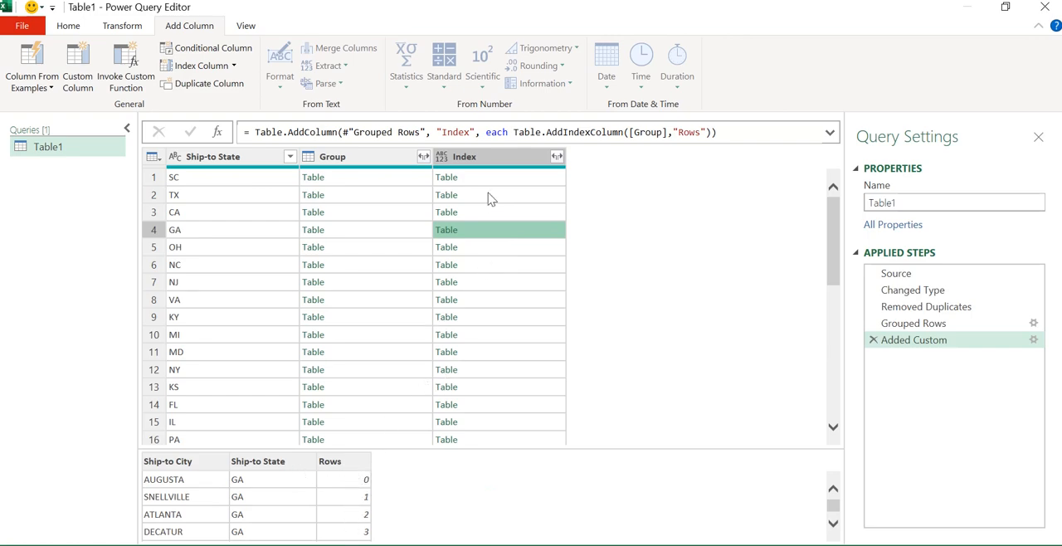
left_click(508, 158)
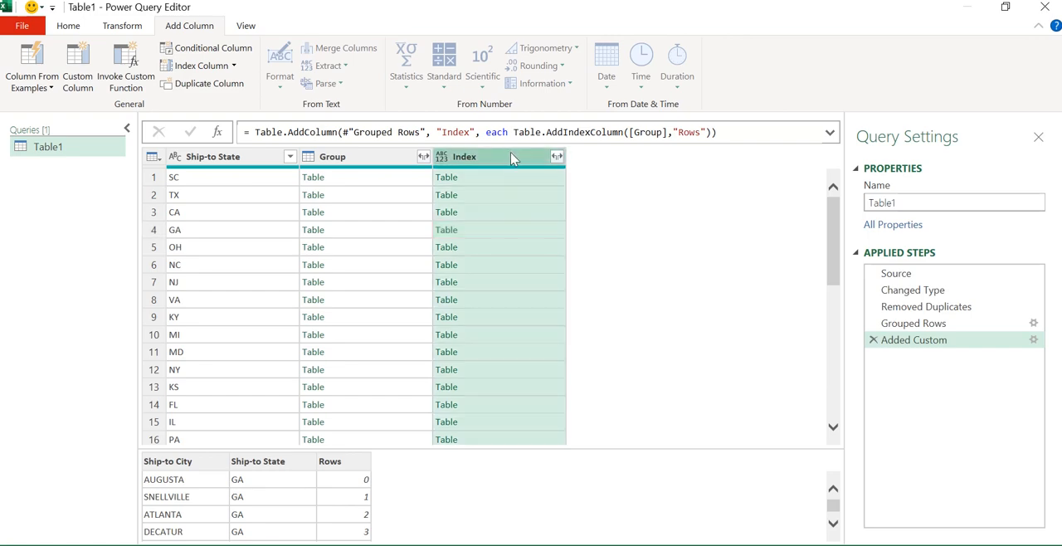
left_click(556, 157)
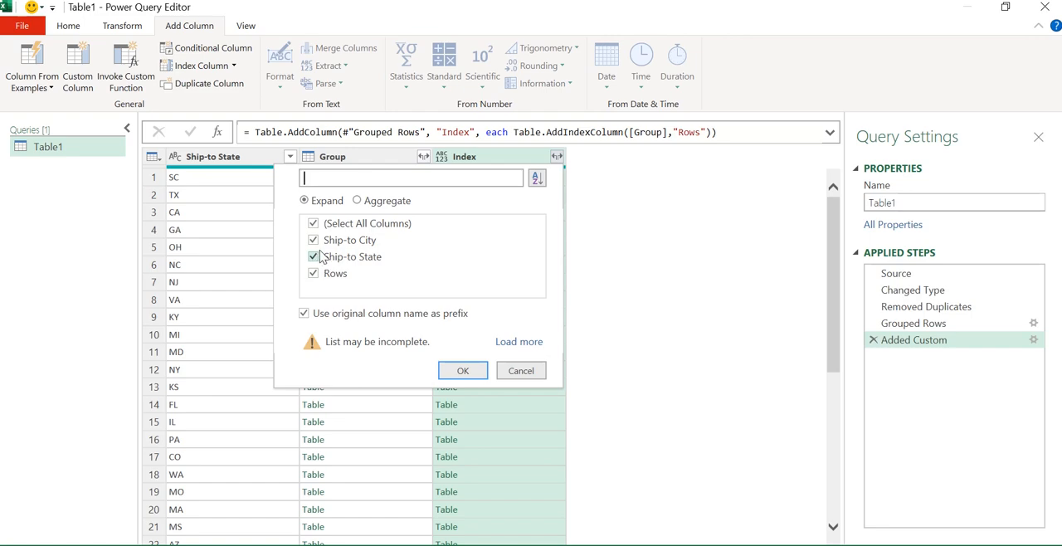
left_click(316, 257)
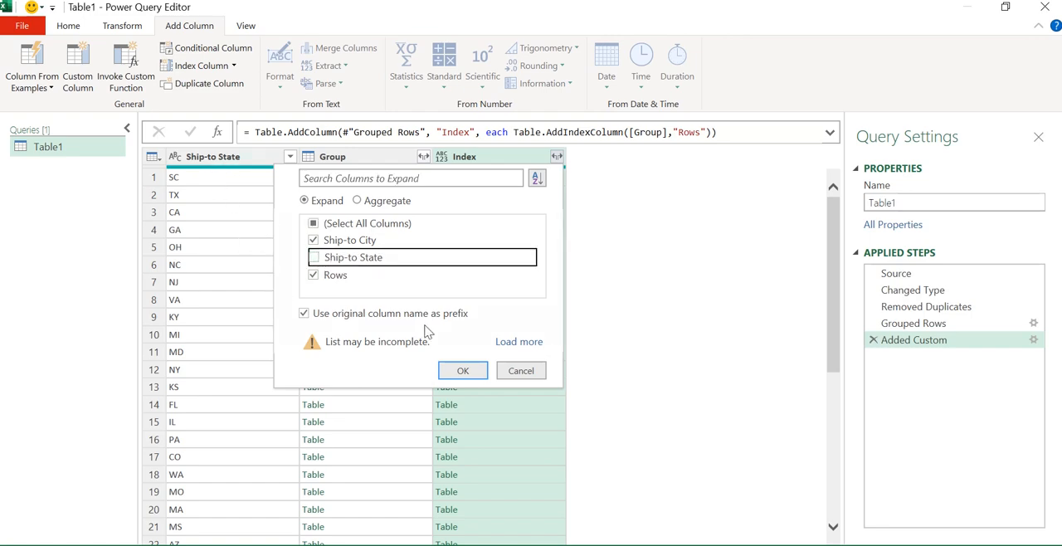
left_click(304, 314)
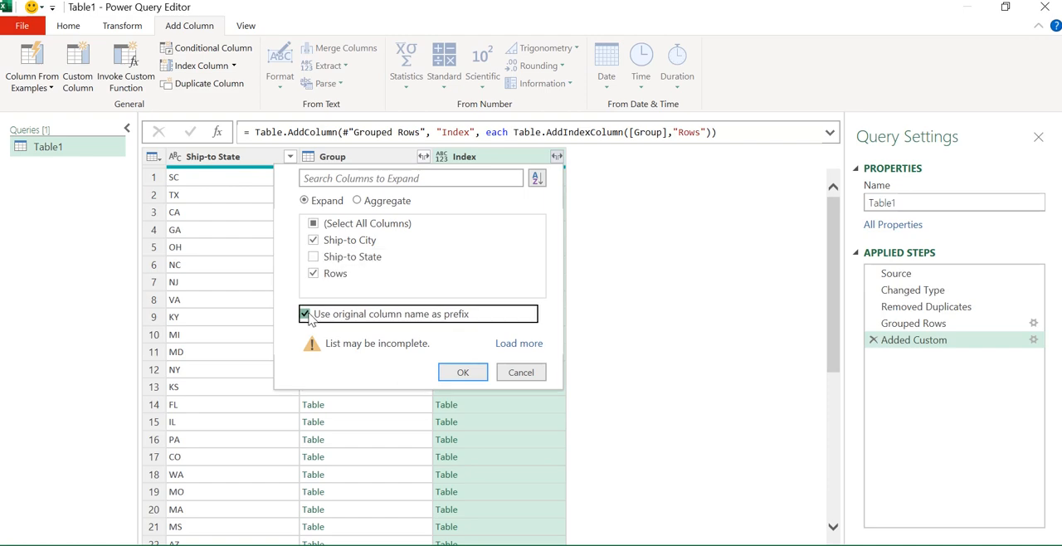
left_click(478, 382)
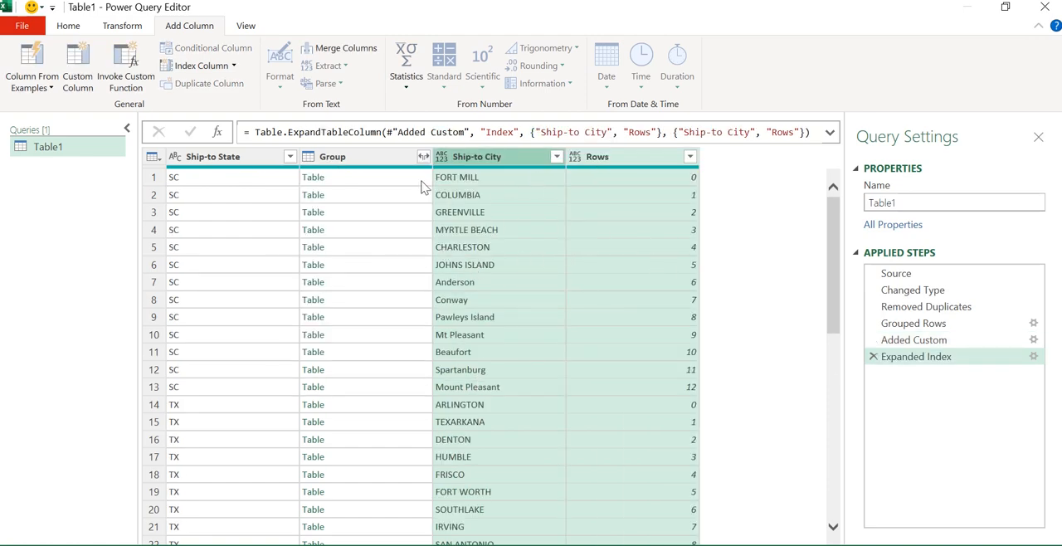
Step: Remove the Group column
left_click(517, 216)
left_click(623, 228)
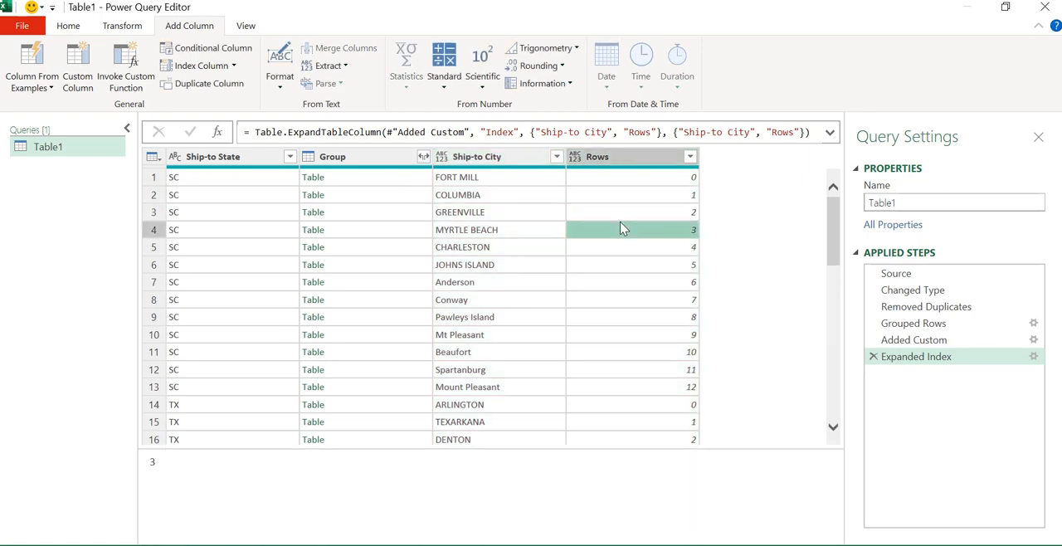
left_click(349, 160)
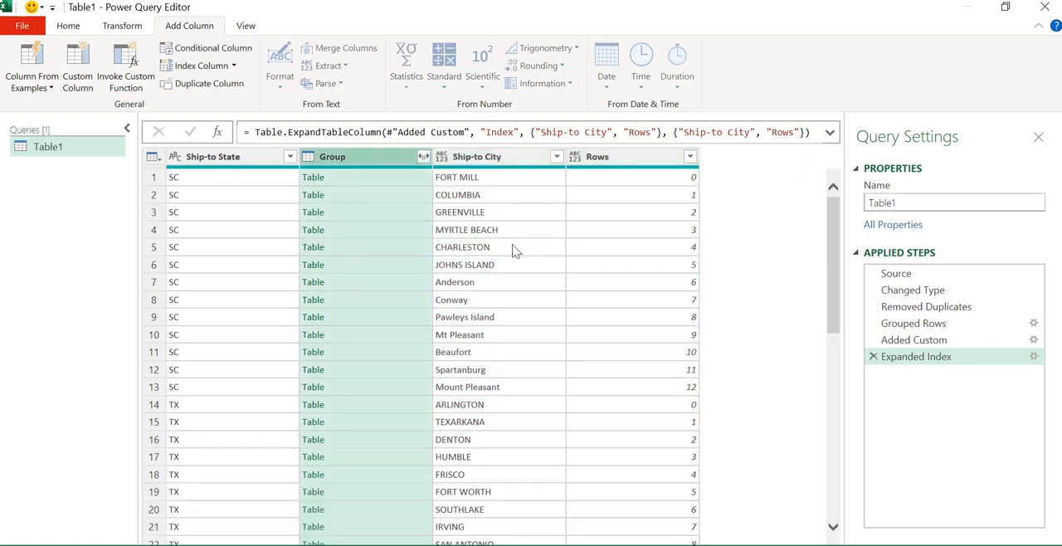
key("Delete")
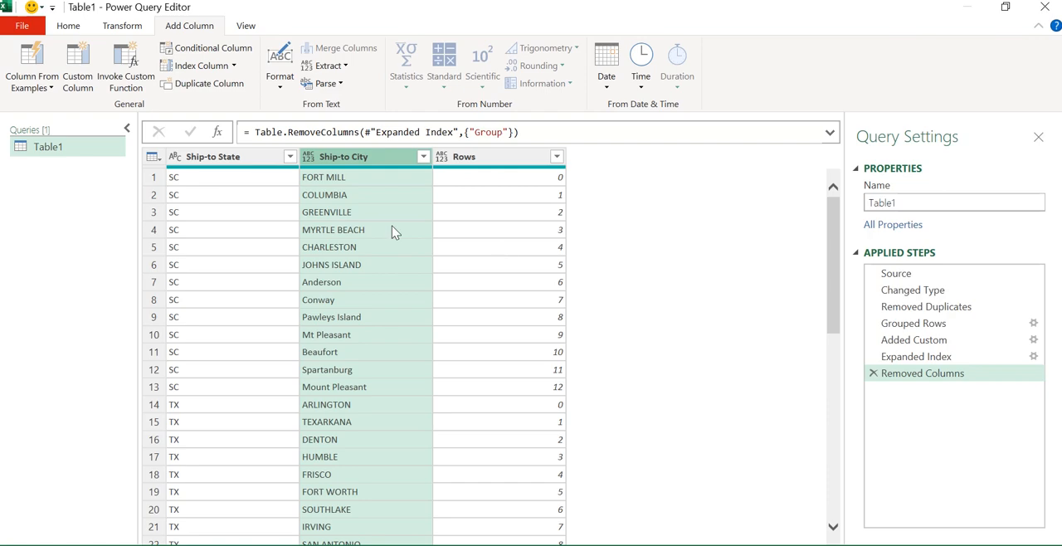
Step: Pivot the Ship-to State column using Ship-to City as values with Don't Aggregate
left_click(394, 232)
left_click(220, 163)
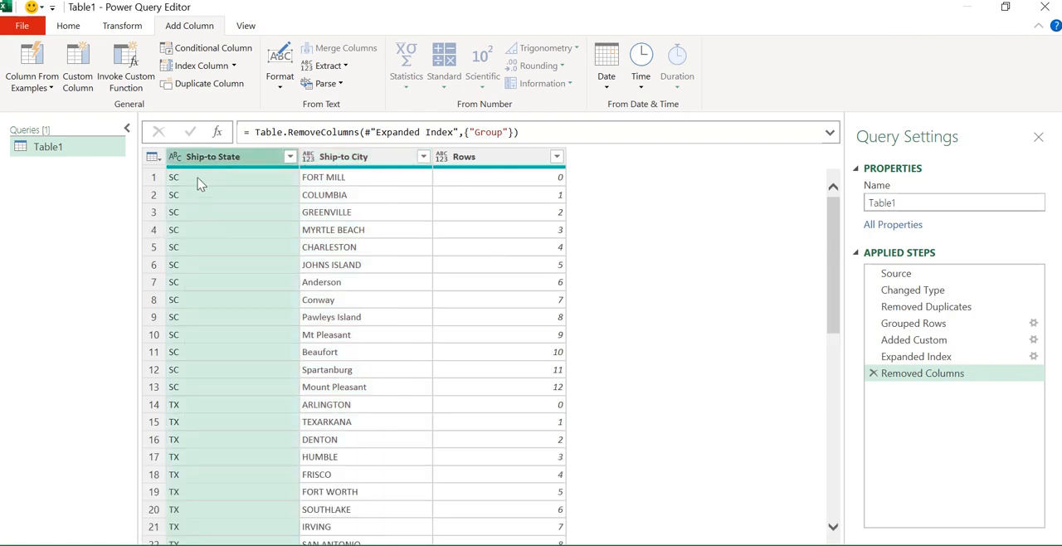
left_click(132, 32)
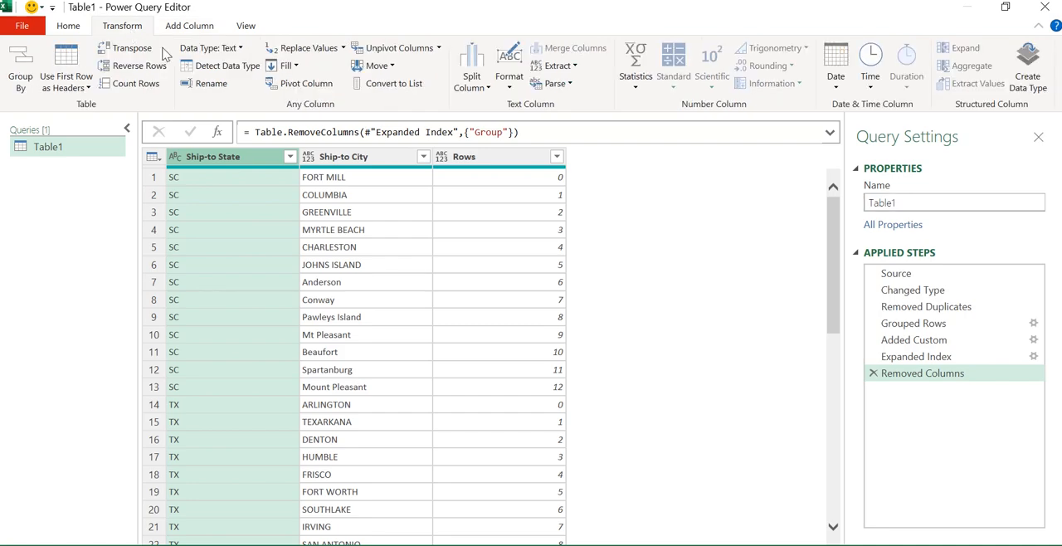
left_click(304, 87)
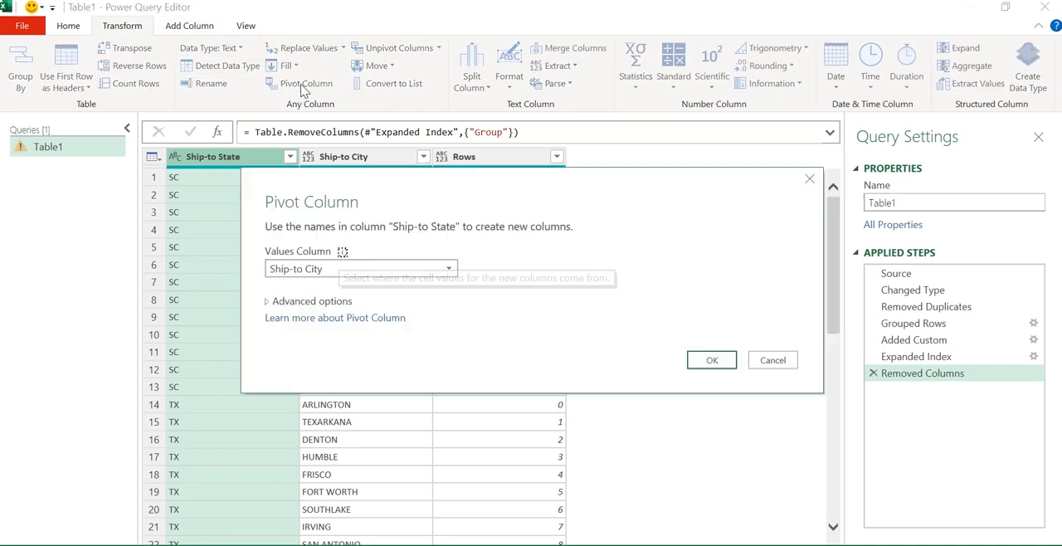
left_click(305, 303)
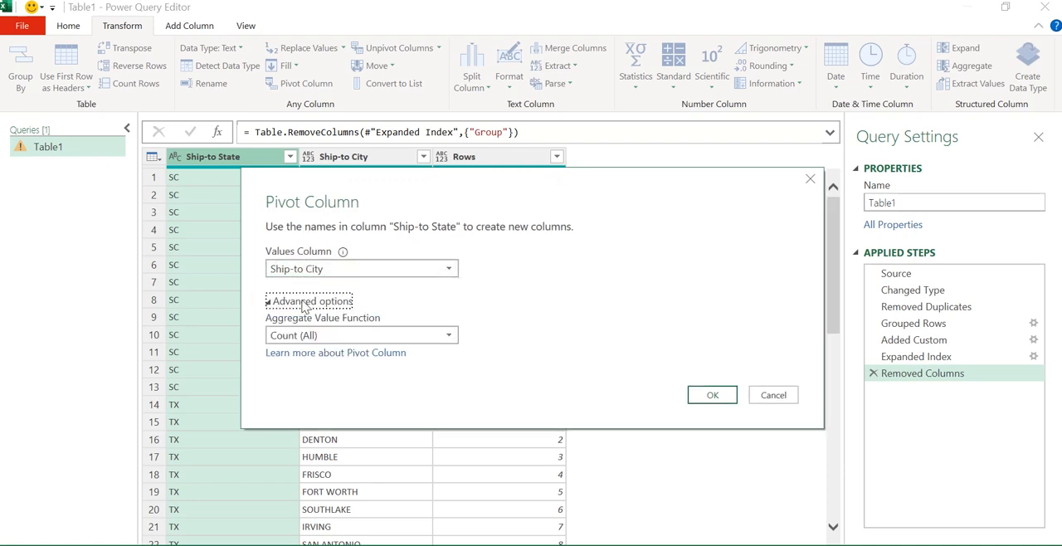
left_click(330, 335)
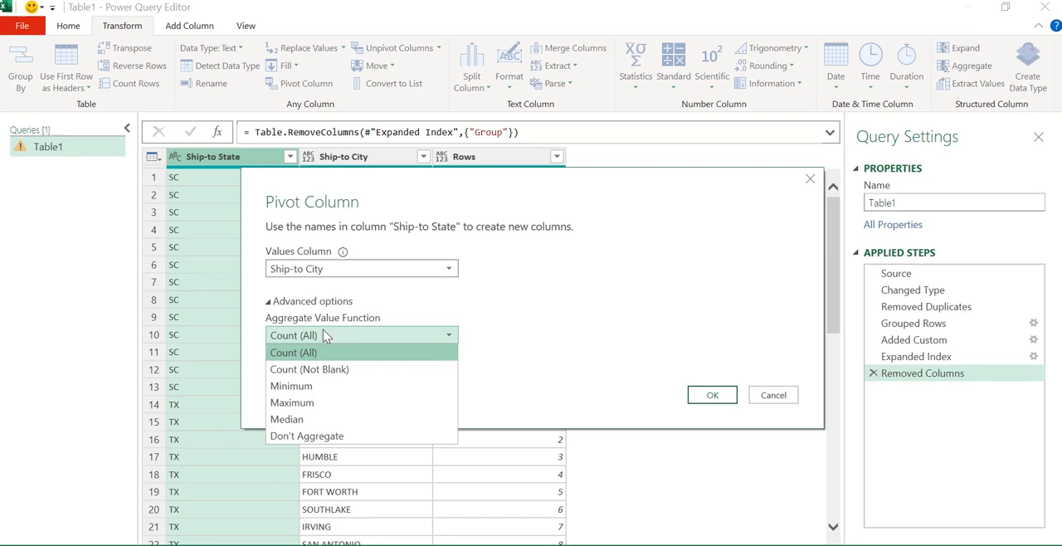
left_click(327, 437)
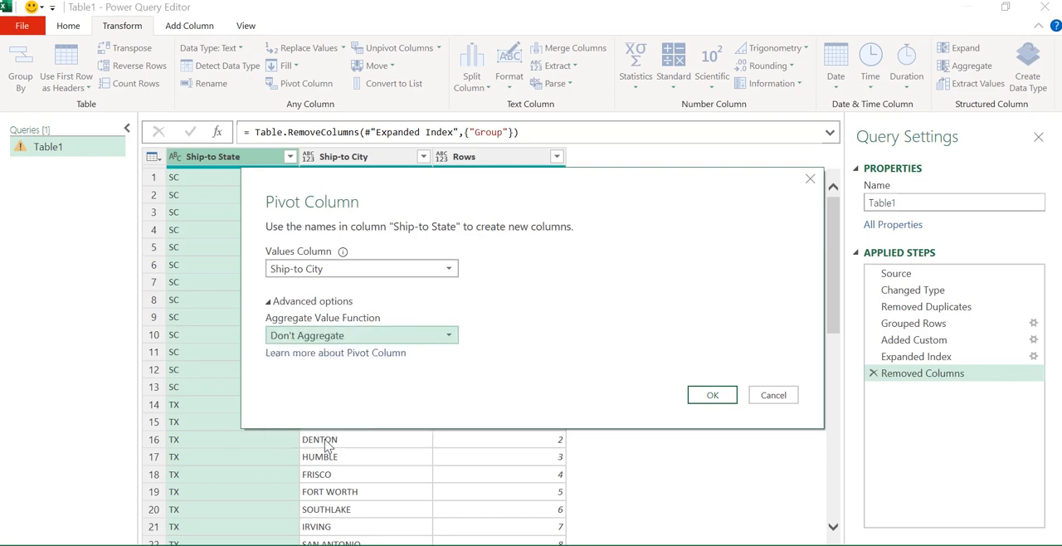
left_click(714, 396)
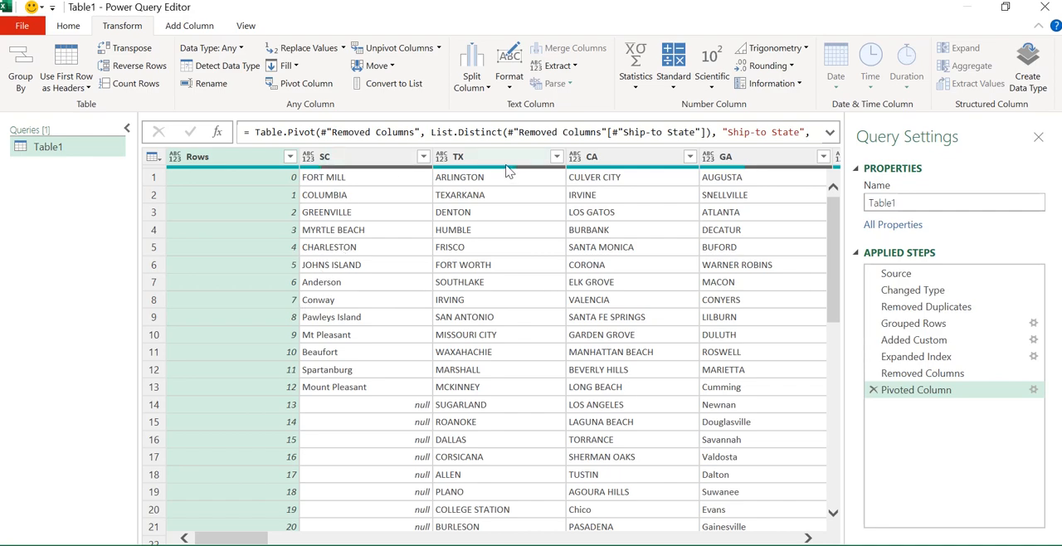
Step: Insert an ascending sort on Ship-to State after the Added Custom step, then return to the final Pivoted Column step
left_click(909, 343)
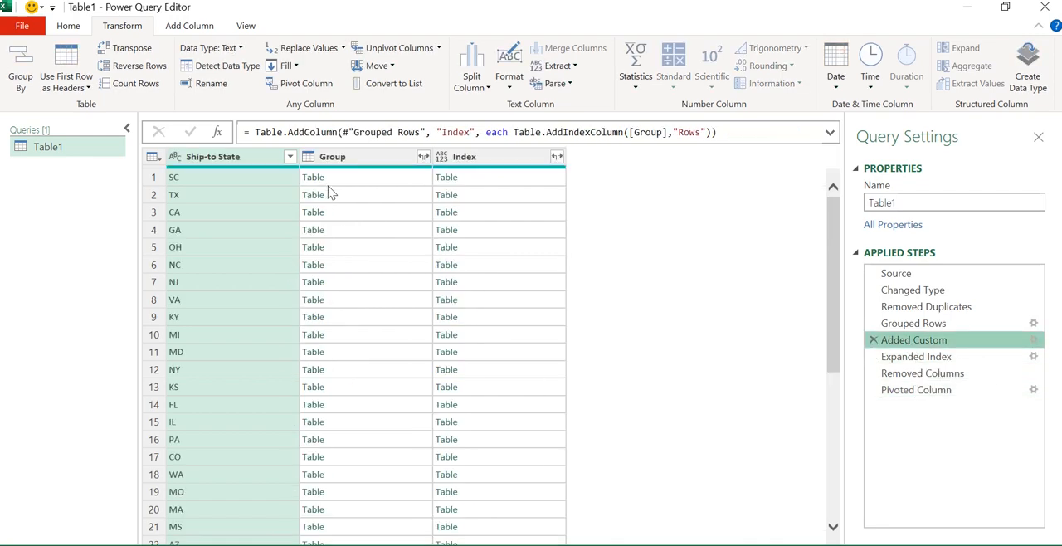
left_click(291, 158)
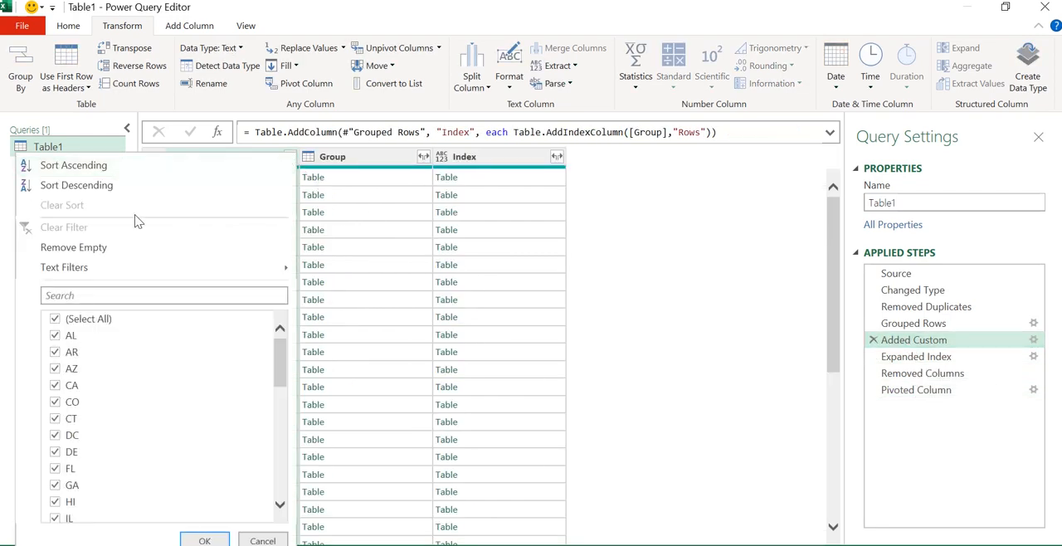
left_click(101, 172)
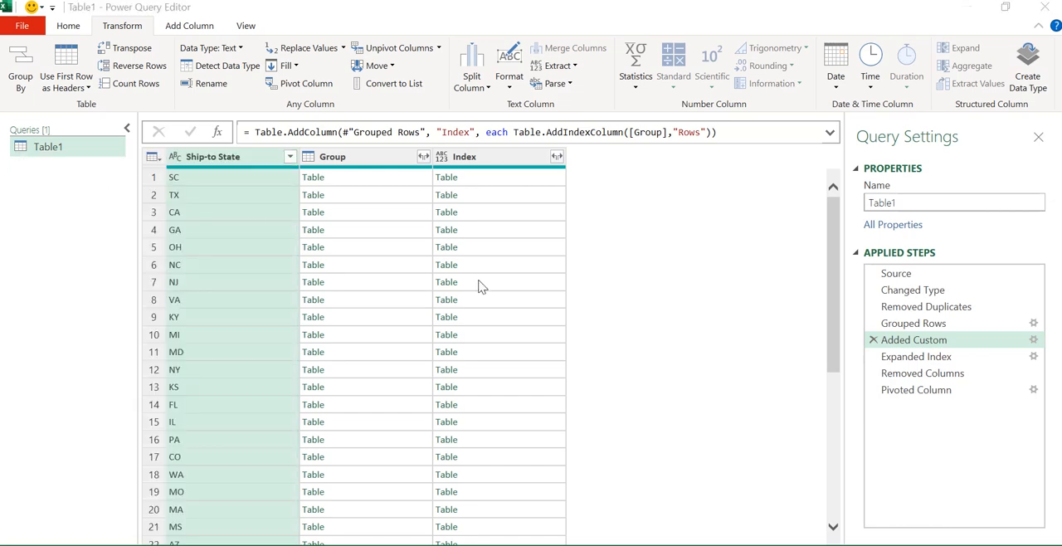
left_click(613, 322)
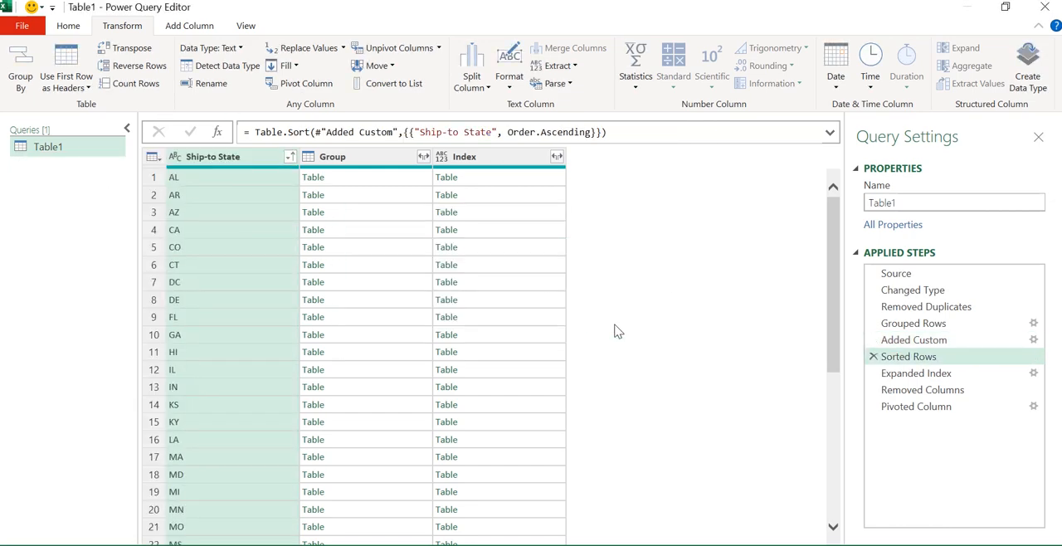
left_click(918, 410)
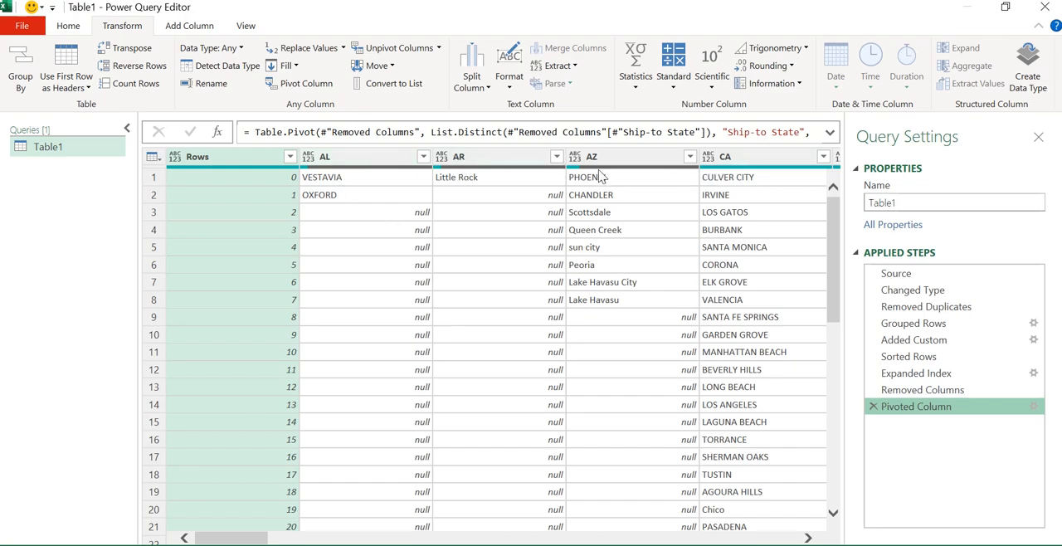
Step: Remove the Rows column from the pivoted table
left_click(392, 198)
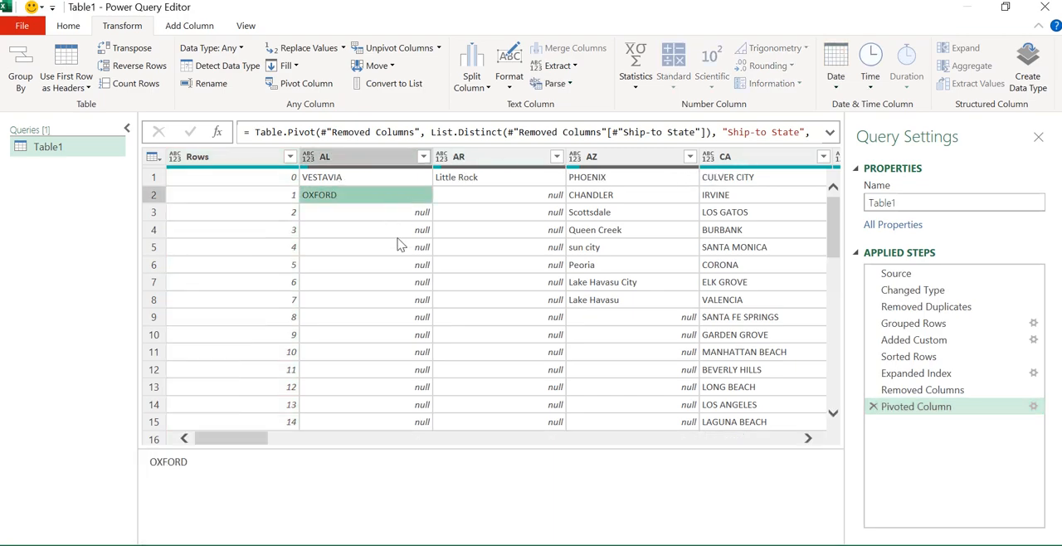
left_click(338, 177)
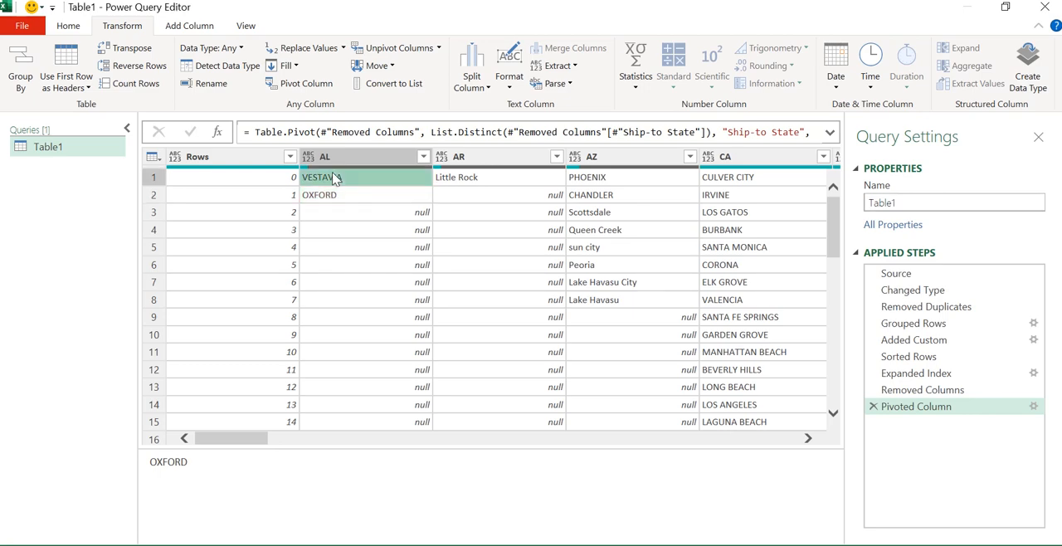
left_click(336, 199)
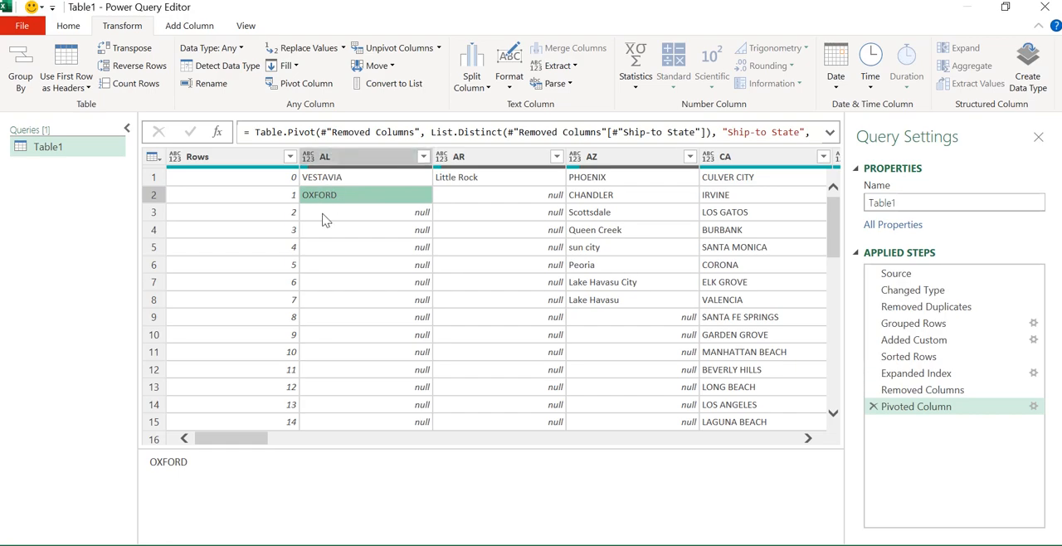
left_click(237, 160)
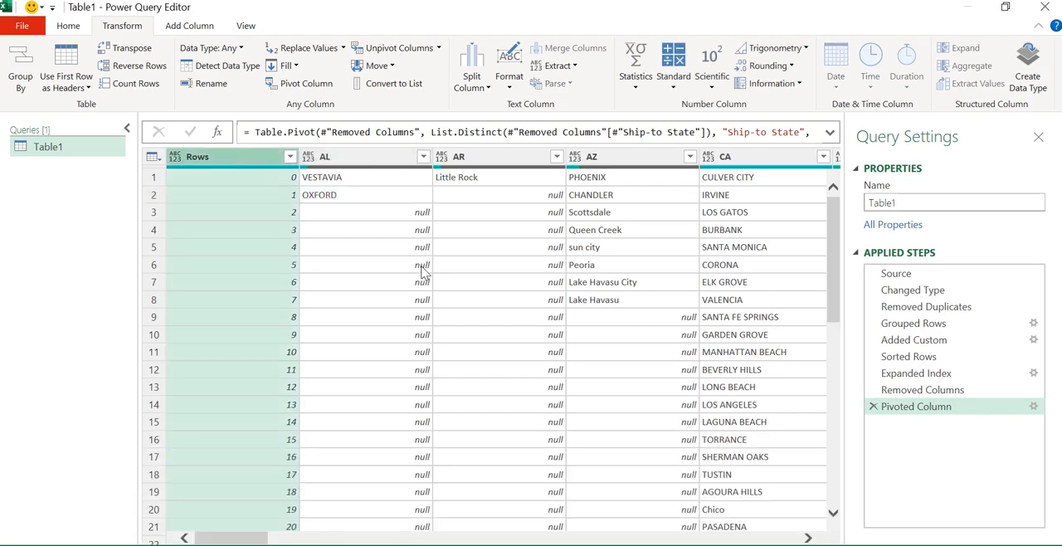
key("Delete")
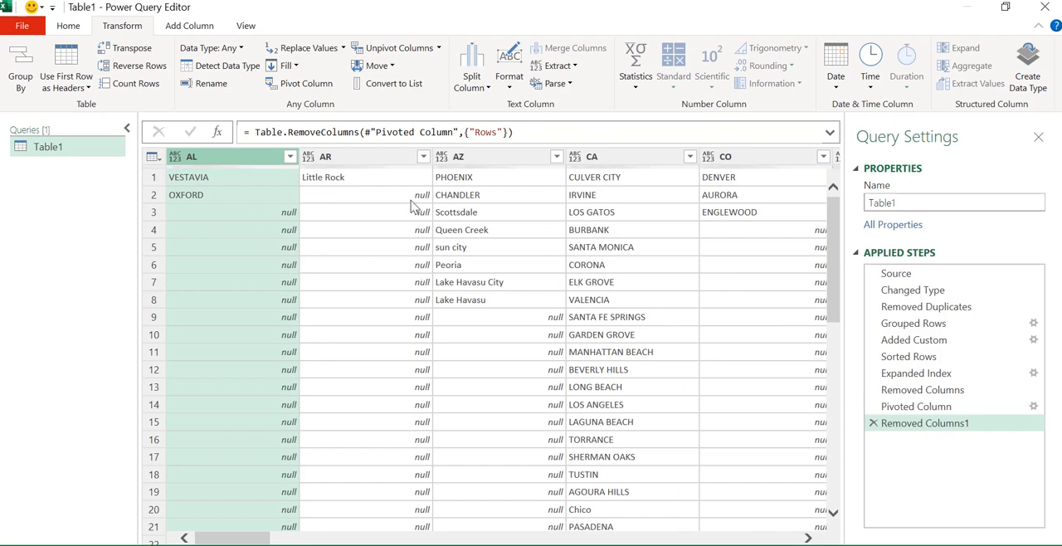
Step: Close and load the query as a table into the existing worksheet at cell D2
left_click(583, 214)
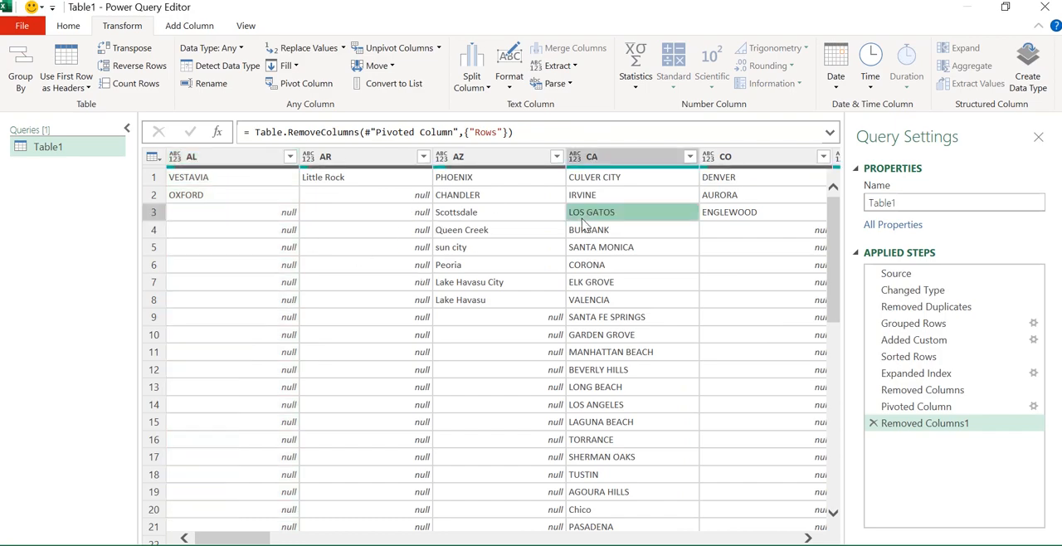
left_click(362, 233)
left_click_drag(261, 442, 293, 443)
left_click(383, 355)
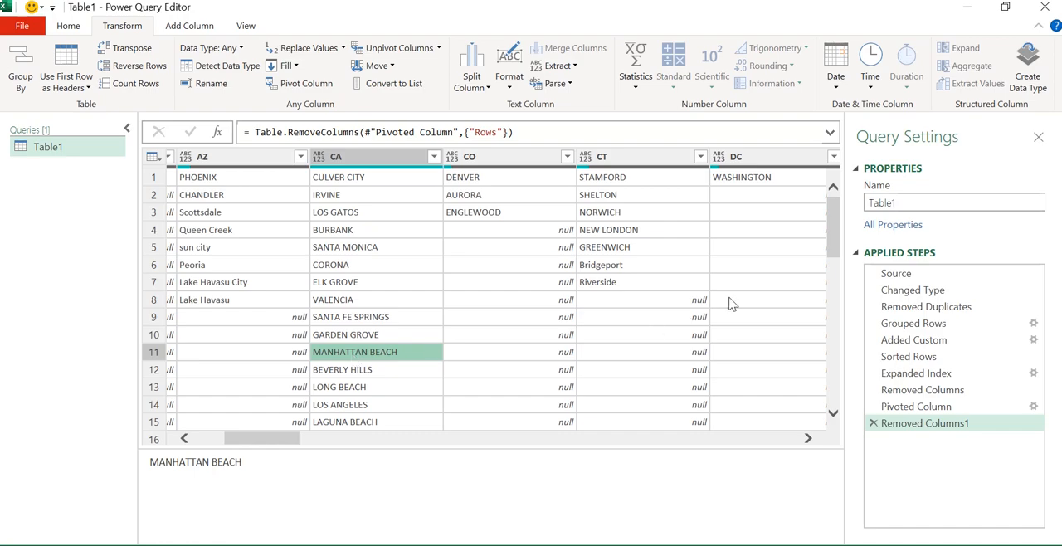
left_click_drag(278, 441, 221, 439)
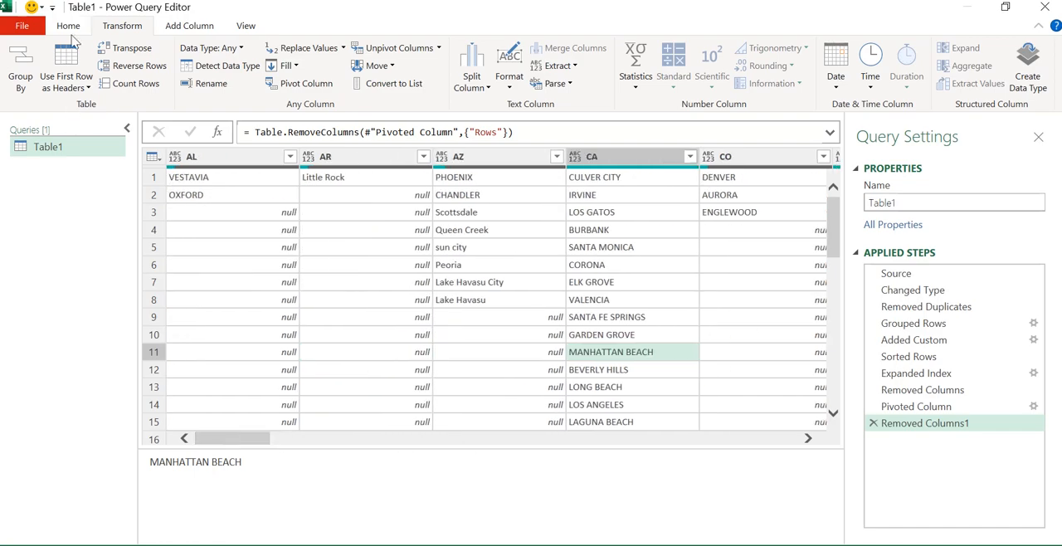
left_click(30, 31)
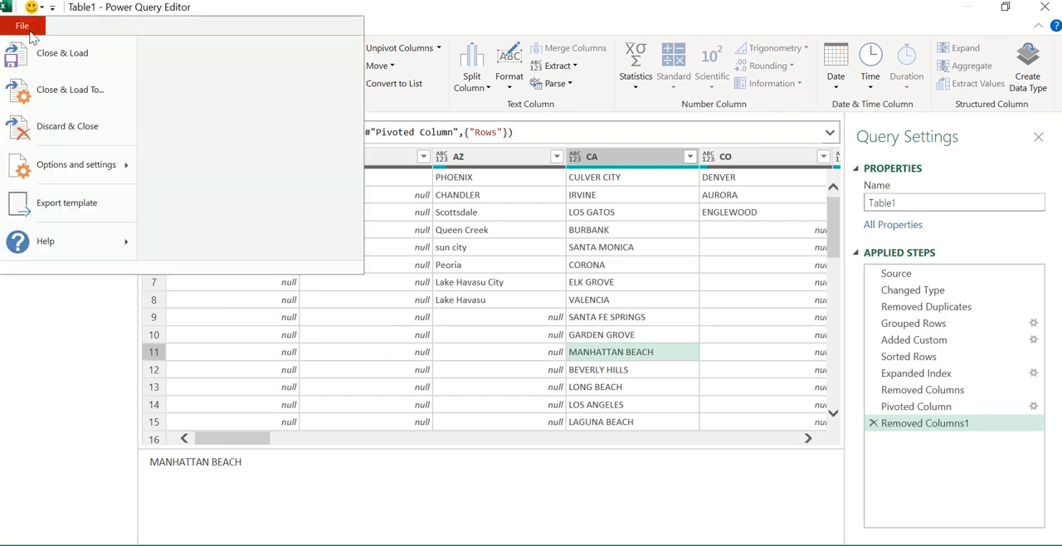
left_click(61, 93)
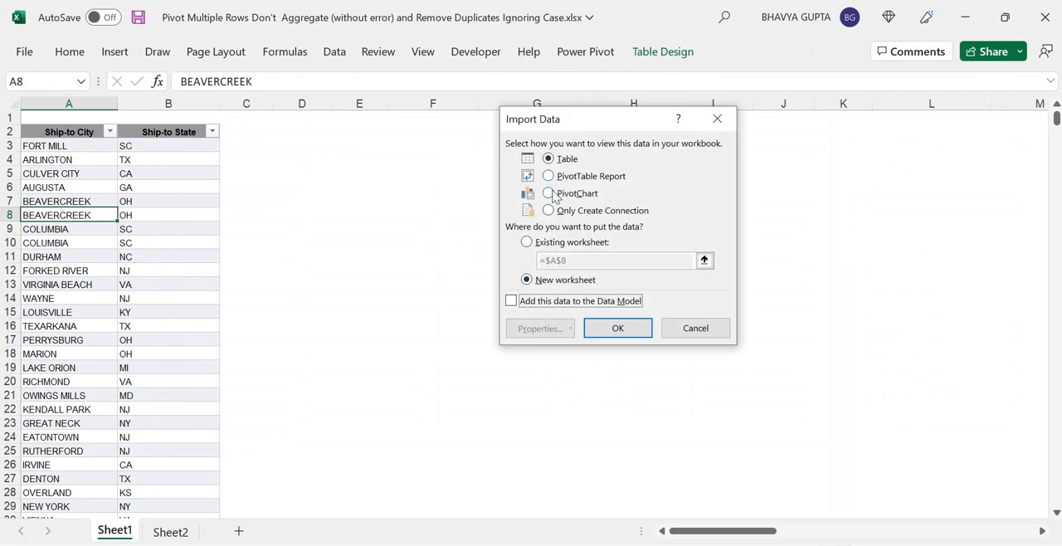
left_click(528, 244)
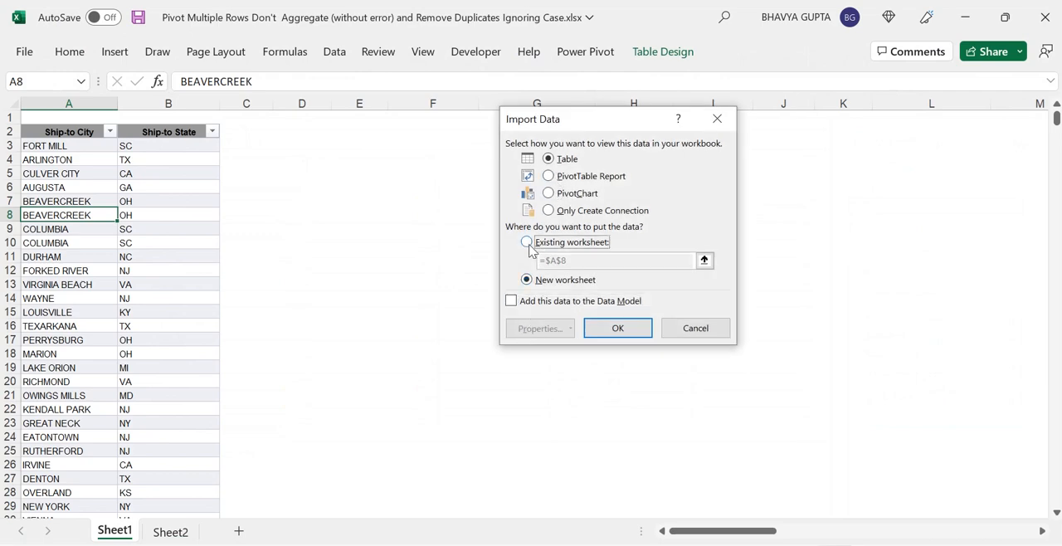
left_click(311, 131)
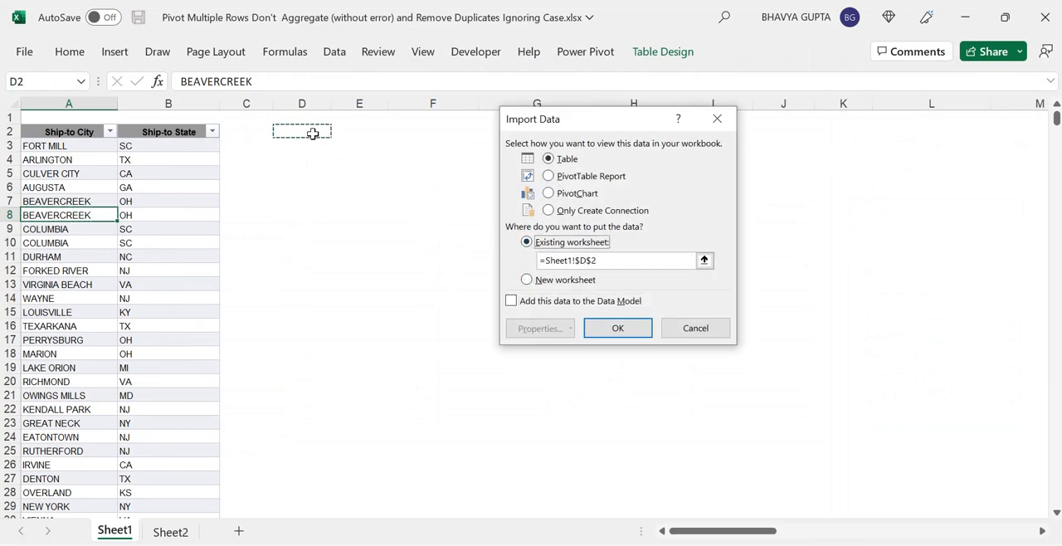
left_click(615, 328)
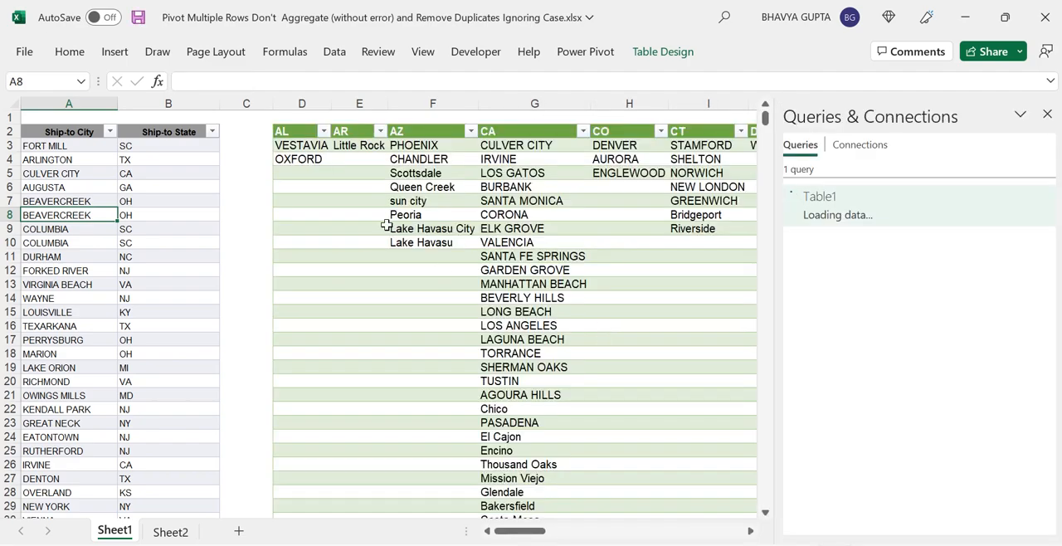
Step: Close the Queries & Connections pane and apply a light gray table style to the loaded table
left_click(1048, 113)
left_click(675, 201)
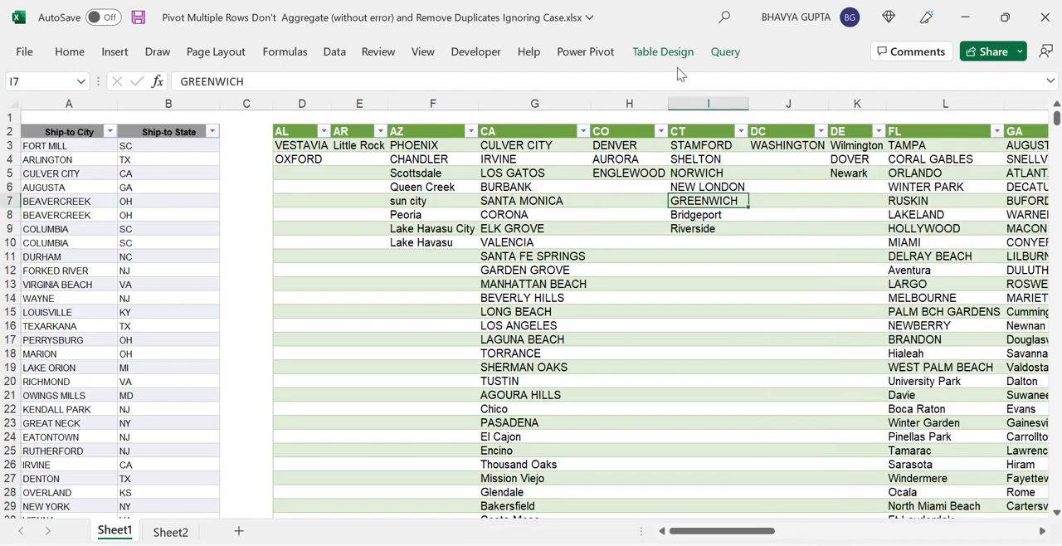
left_click(670, 55)
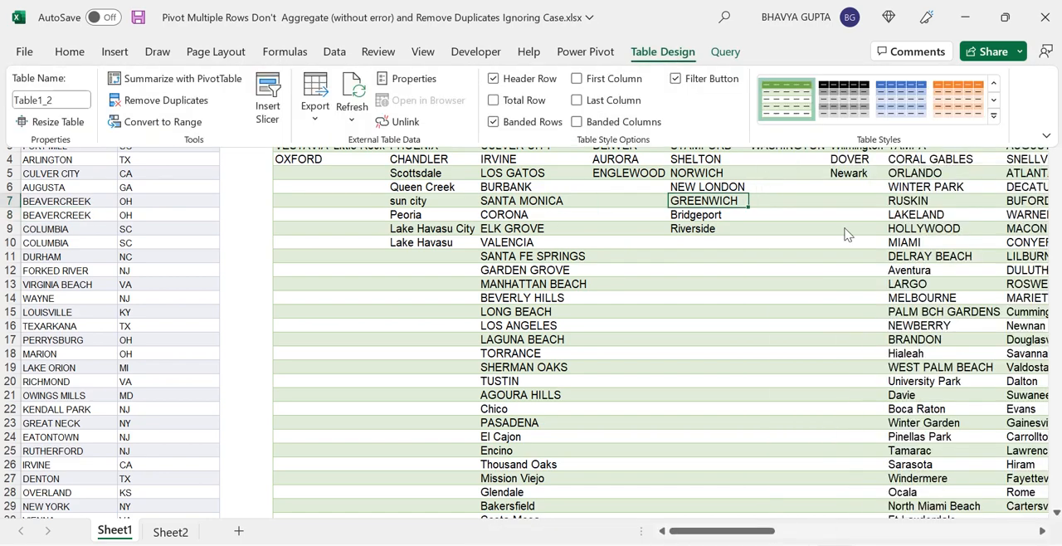
left_click(995, 116)
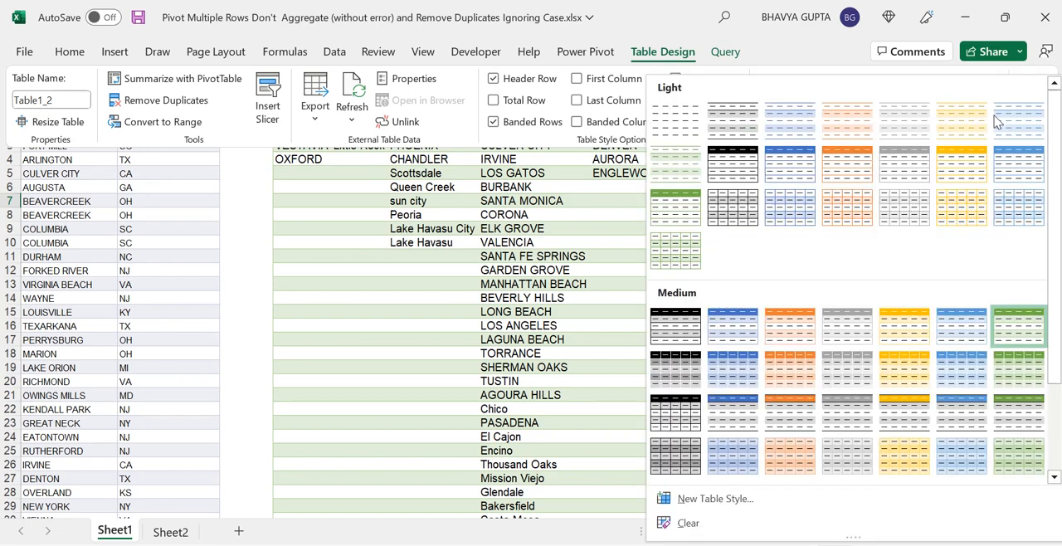
left_click(905, 168)
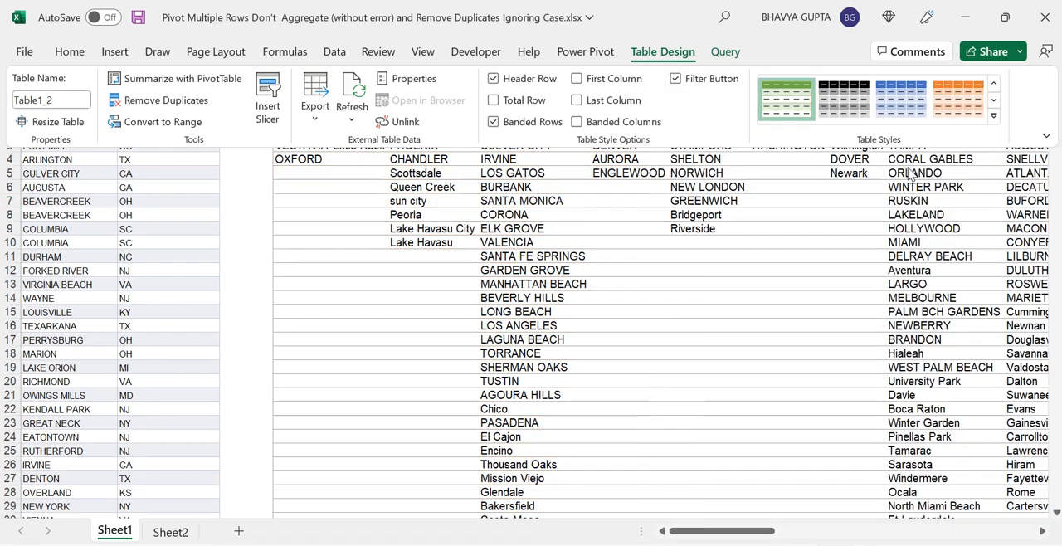
Step: Change the Ship-to State of AUGUSTA in the source table to AL
left_click(431, 252)
left_click(431, 256)
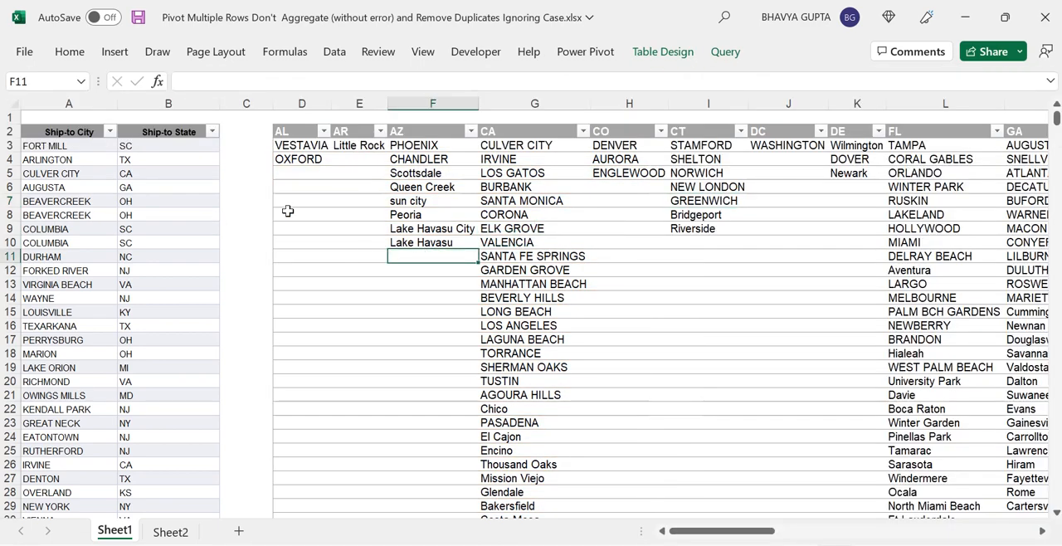
left_click(357, 214)
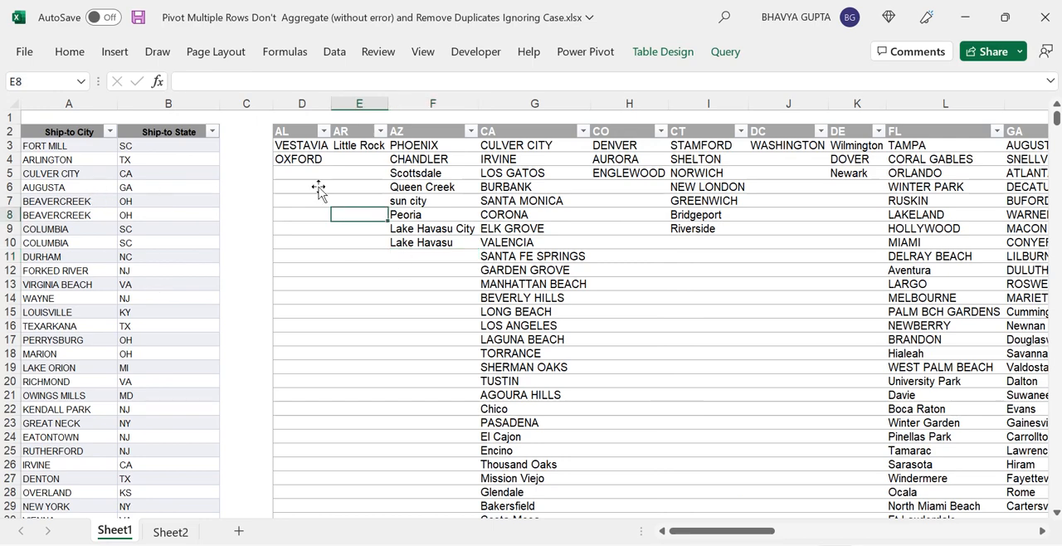
left_click(491, 182)
left_click_drag(491, 181, 728, 190)
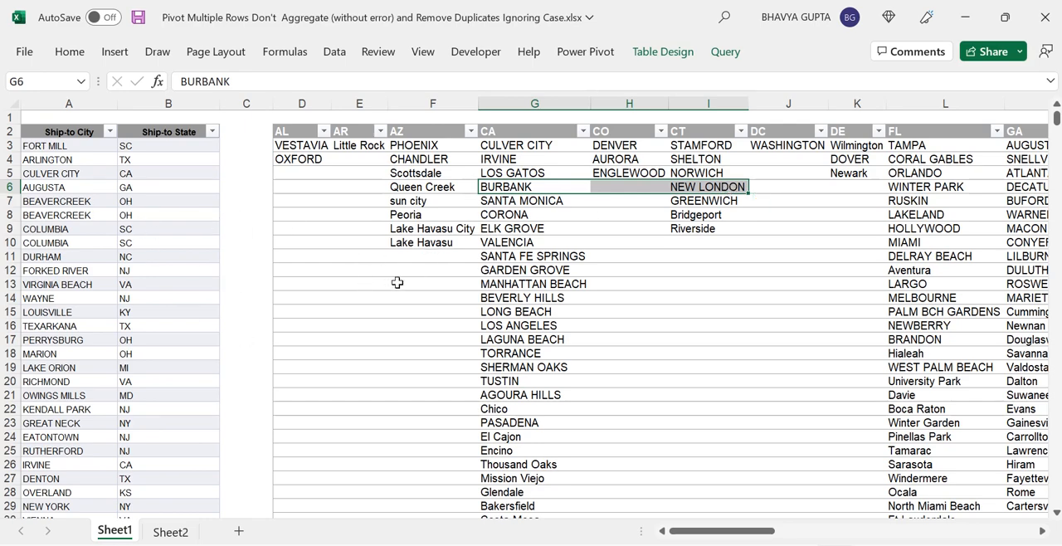
left_click(154, 210)
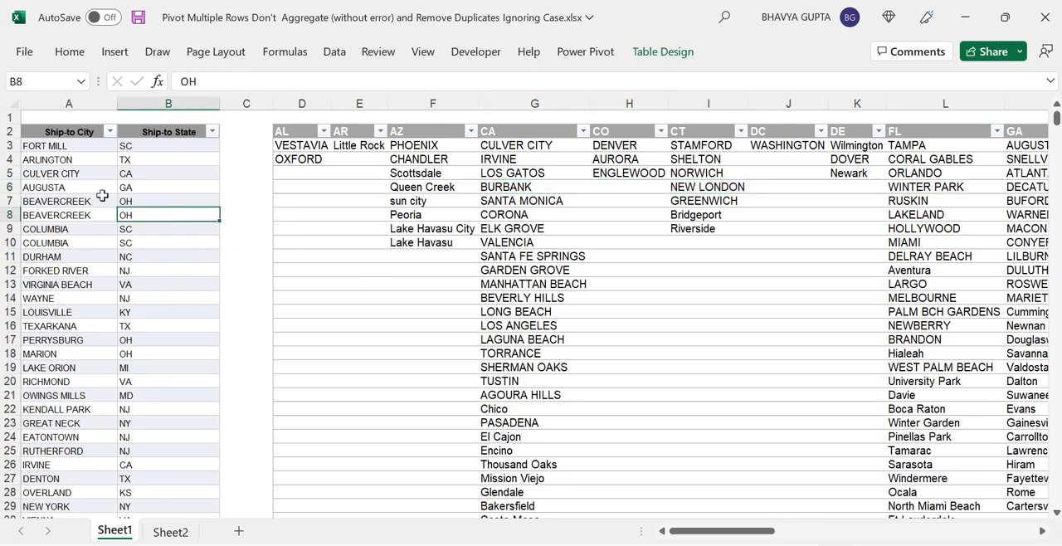
left_click(97, 199)
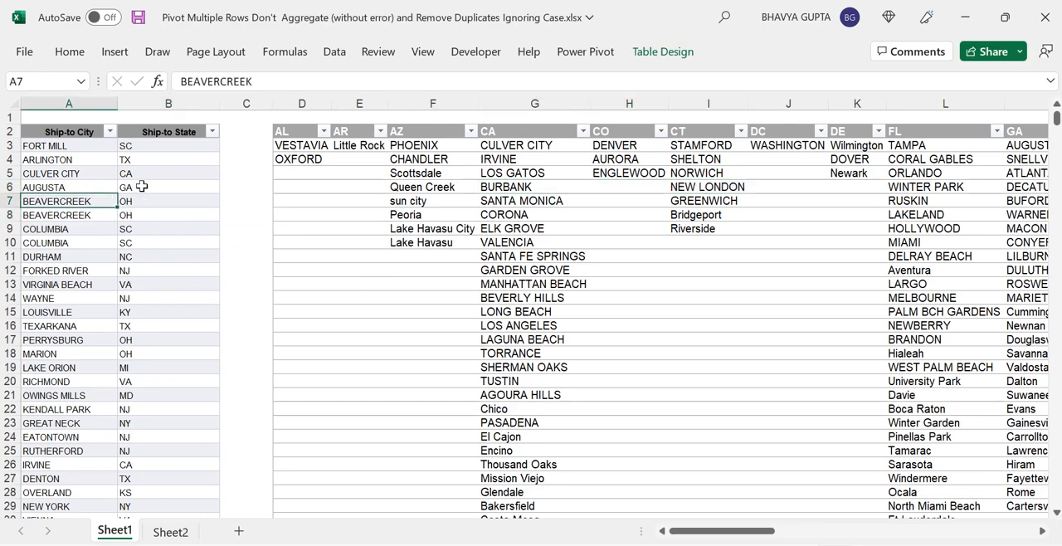
left_click(142, 187)
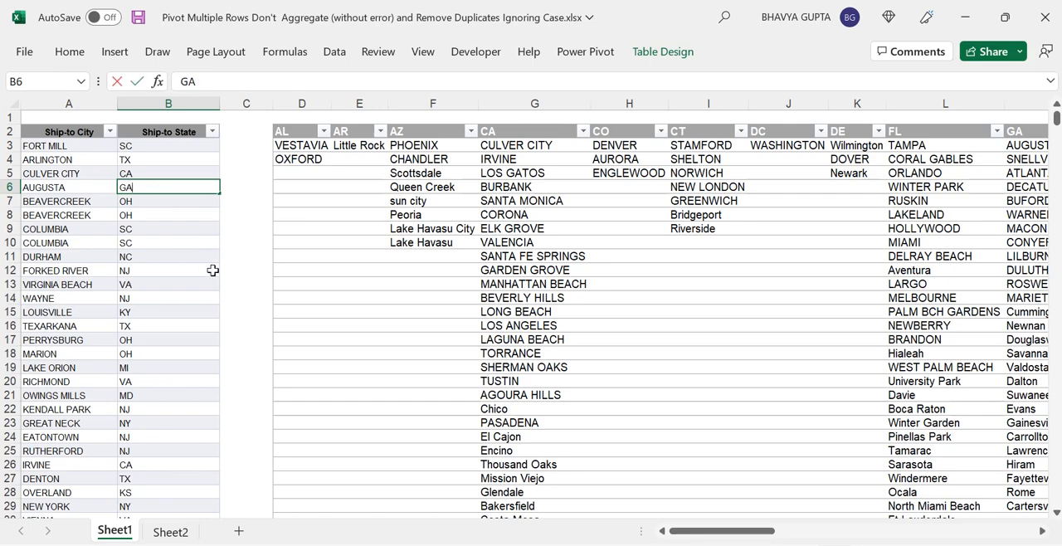
key("BackSpace")
key("BackSpace")
type("AL")
key("Return")
Step: Refresh the loaded output table to pick up the source change
left_click(359, 172)
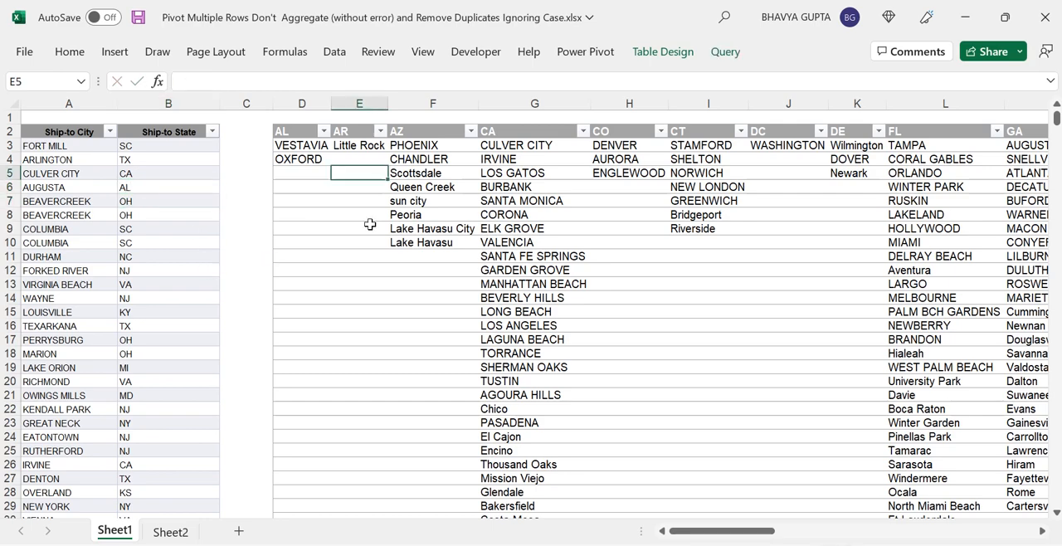
right_click(364, 174)
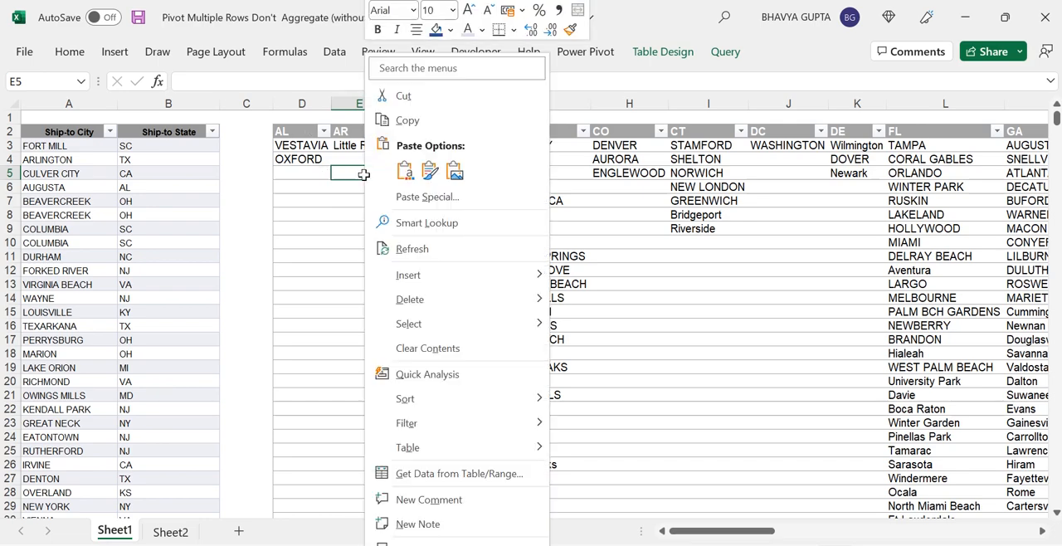
left_click(443, 251)
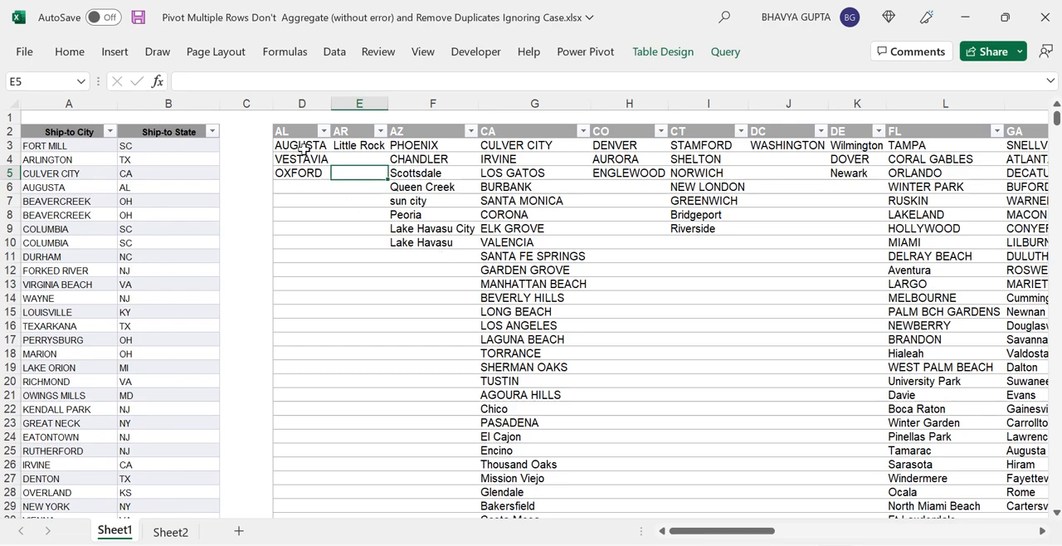
left_click_drag(302, 148, 297, 174)
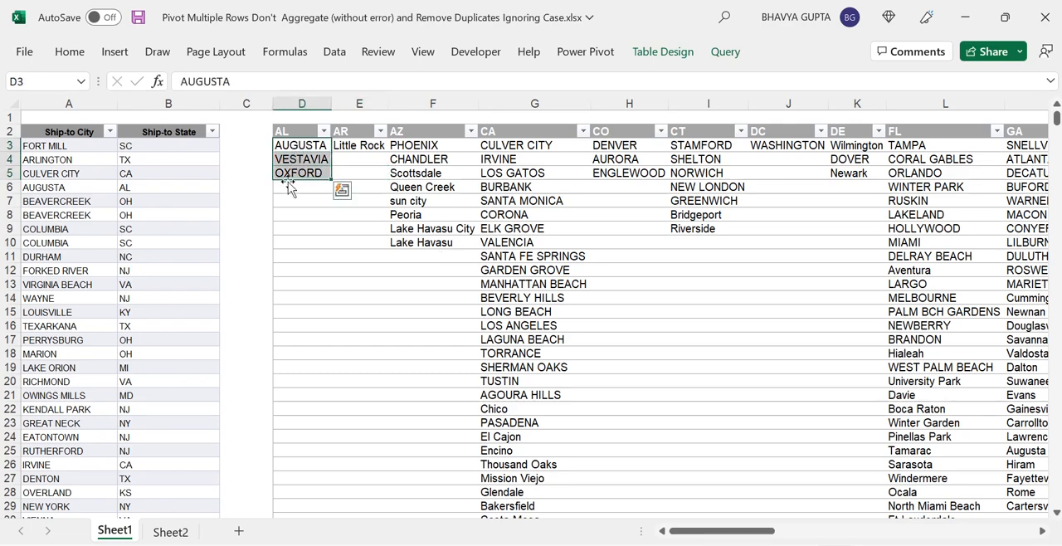
left_click(289, 160)
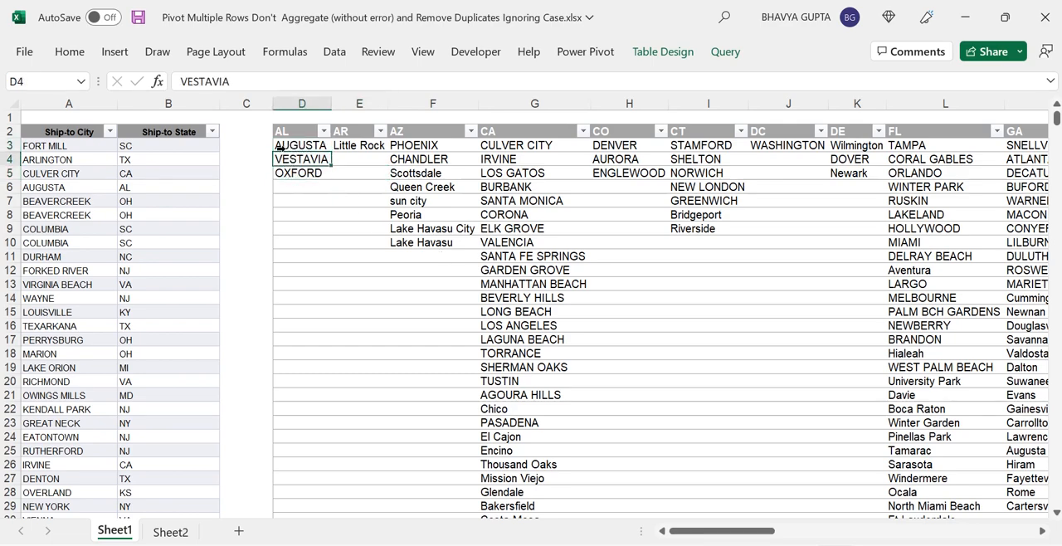
left_click(281, 148)
left_click(361, 184)
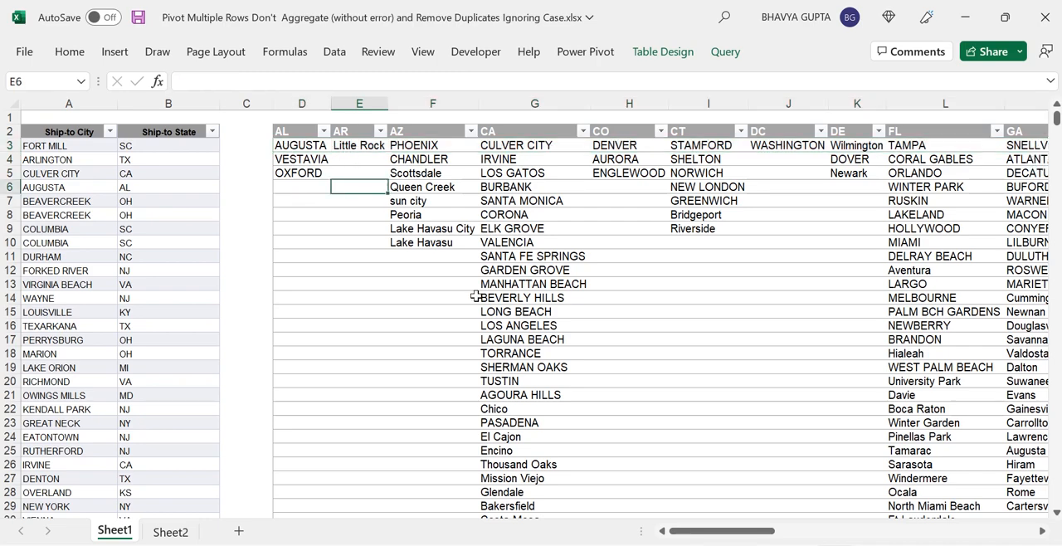